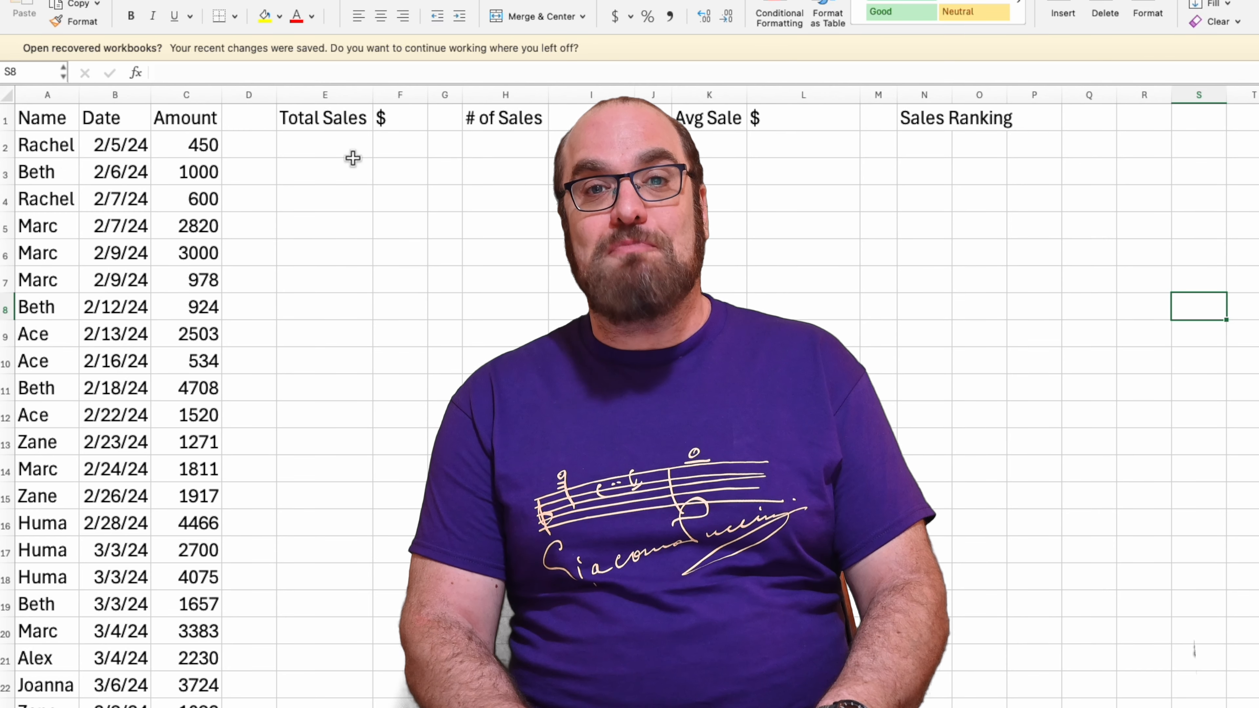
# Enter =UNIQUE(A2:A149) in E2 to list each salesperson once under Total Sales
pyautogui.click(344, 150)
pyautogui.write('=')
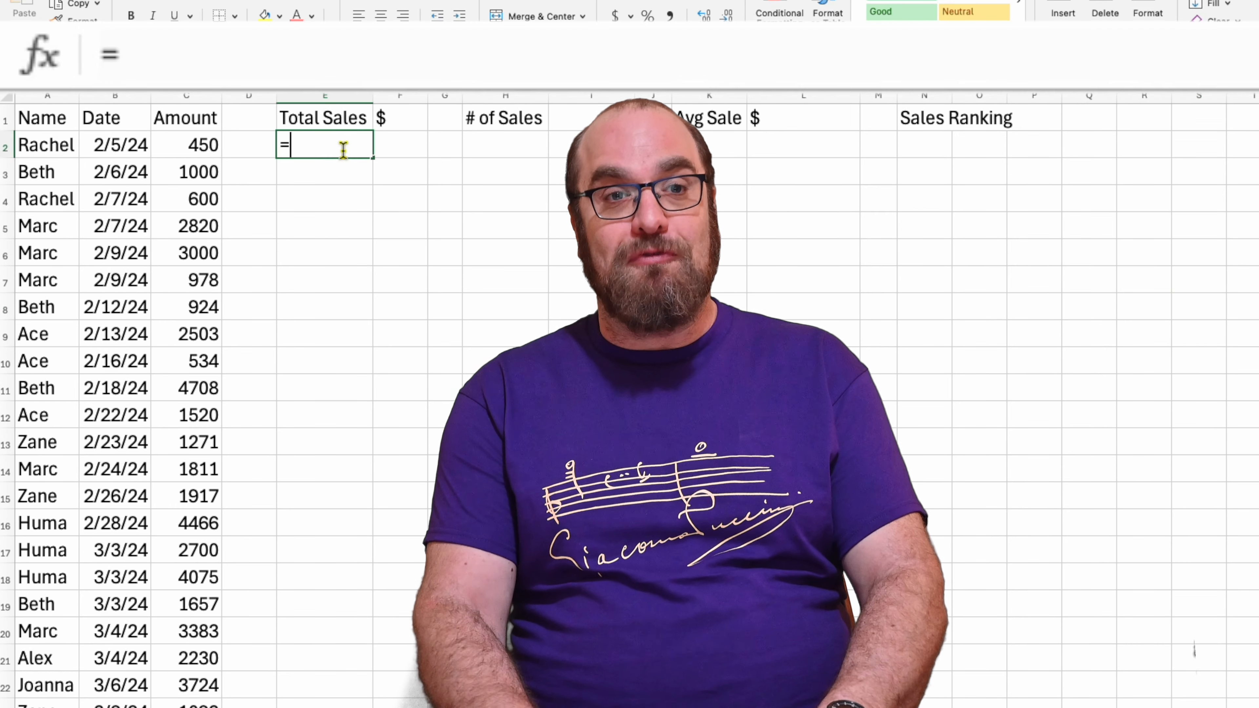
pyautogui.write('uniq')
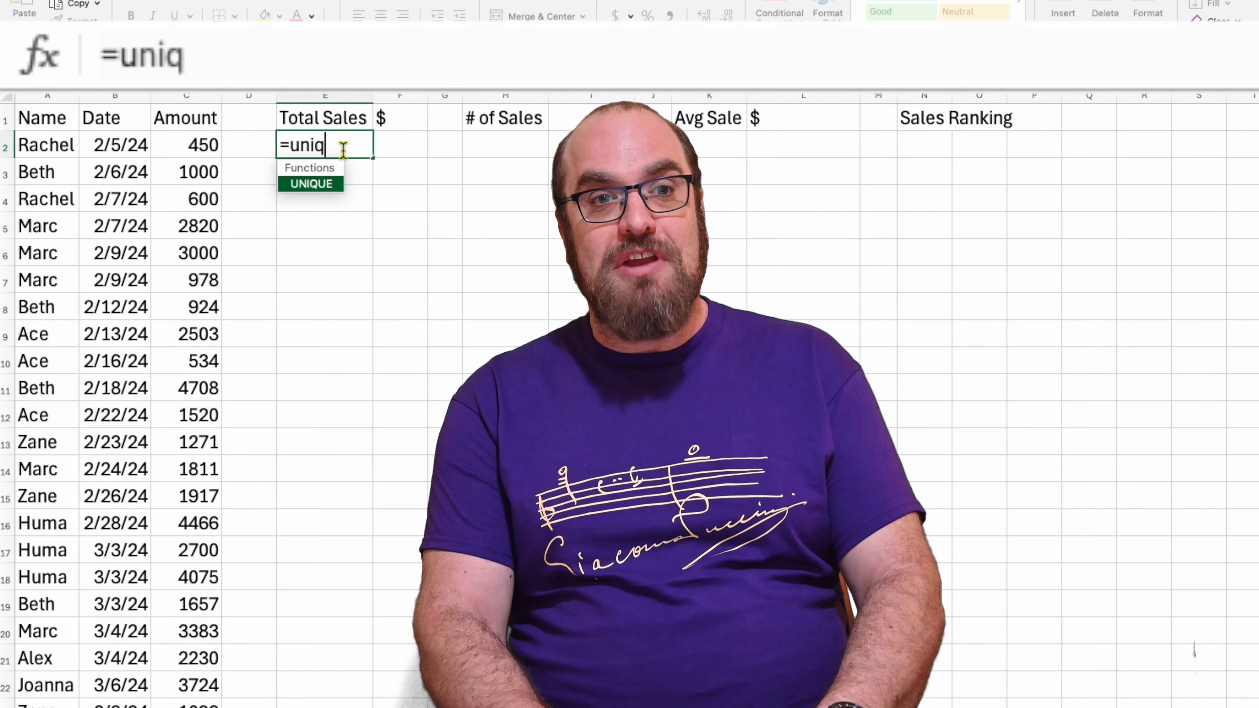
pyautogui.press('Tab')
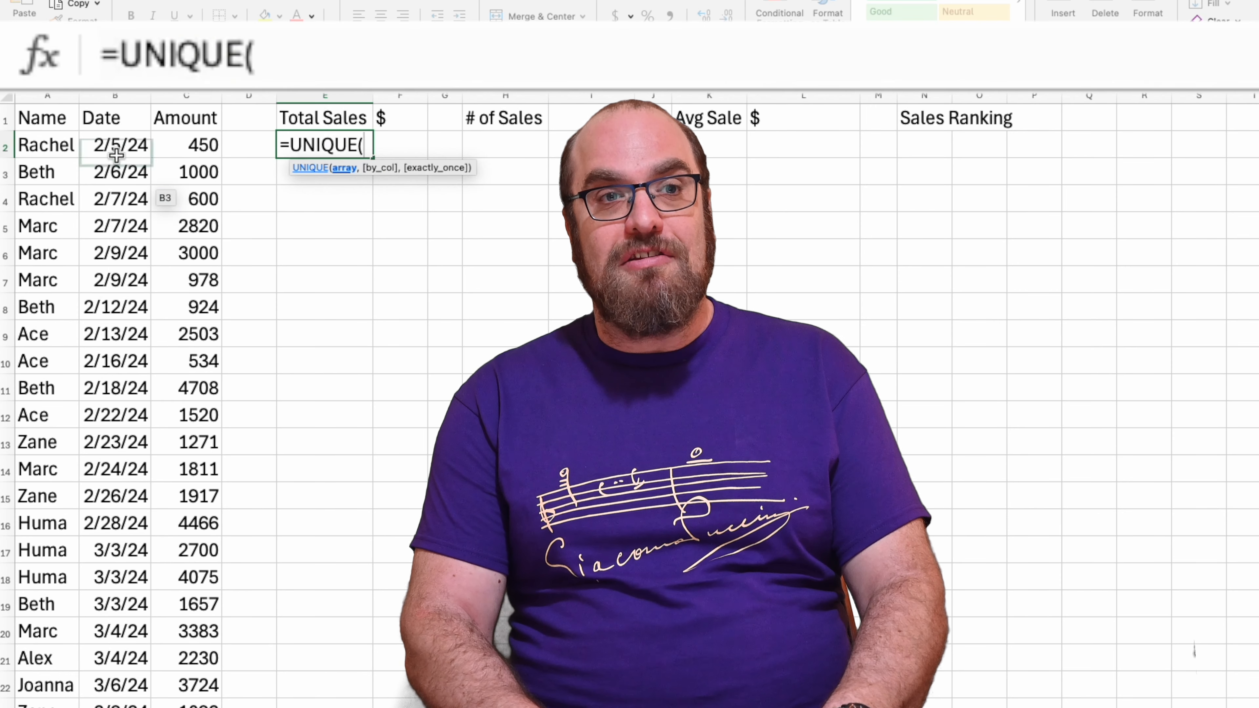
pyautogui.click(43, 149)
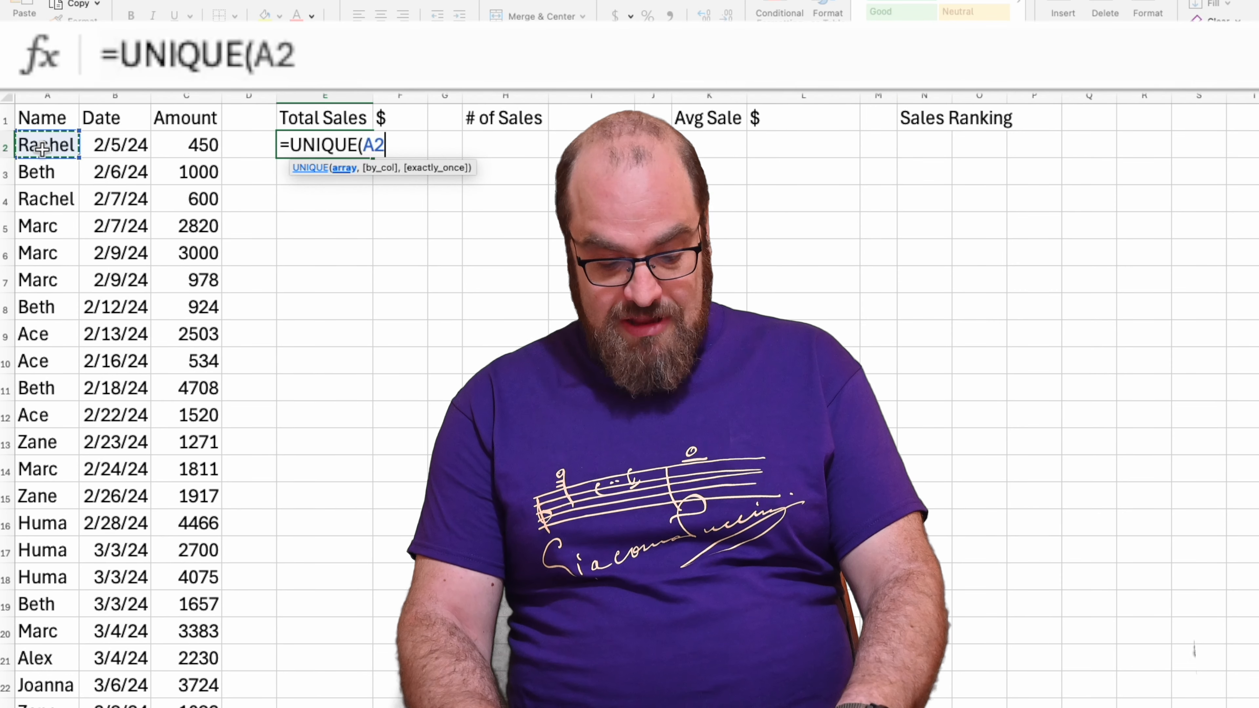
pyautogui.hotkey('shift', 'Down')
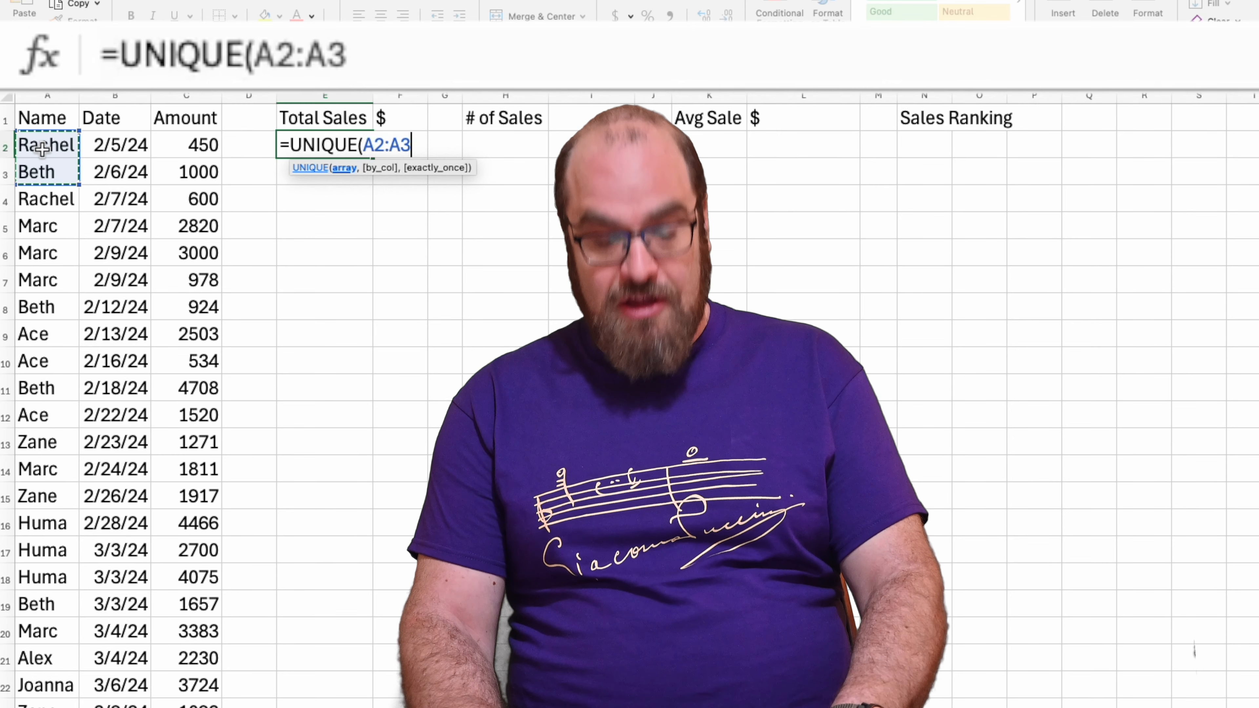
pyautogui.hotkey('ctrl', 'shift', 'Down')
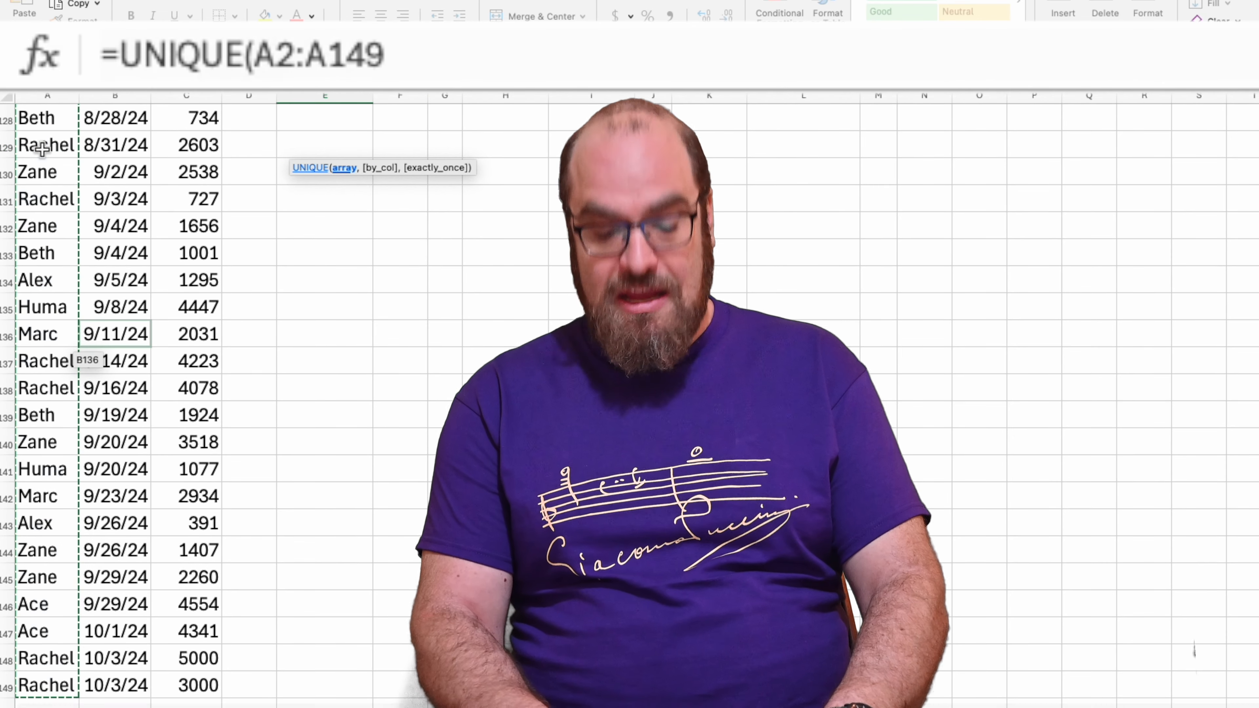
pyautogui.write(')')
pyautogui.press('Return')
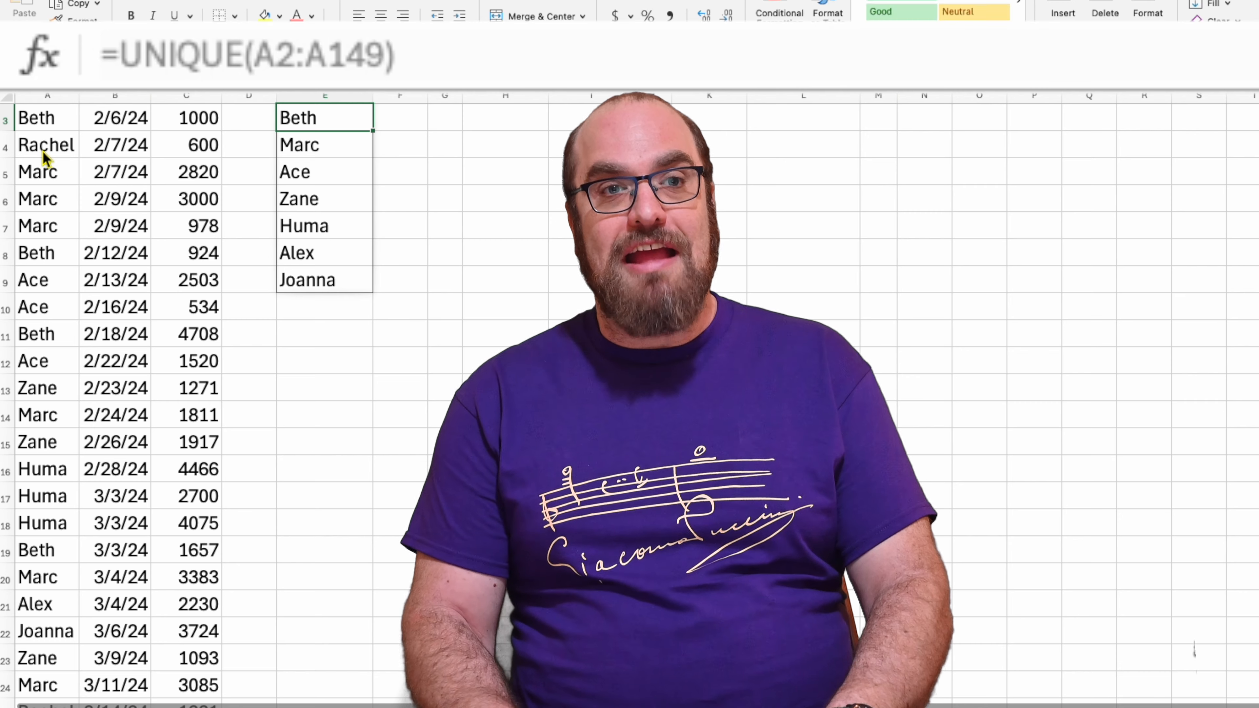
pyautogui.scroll(2, 43, 152)
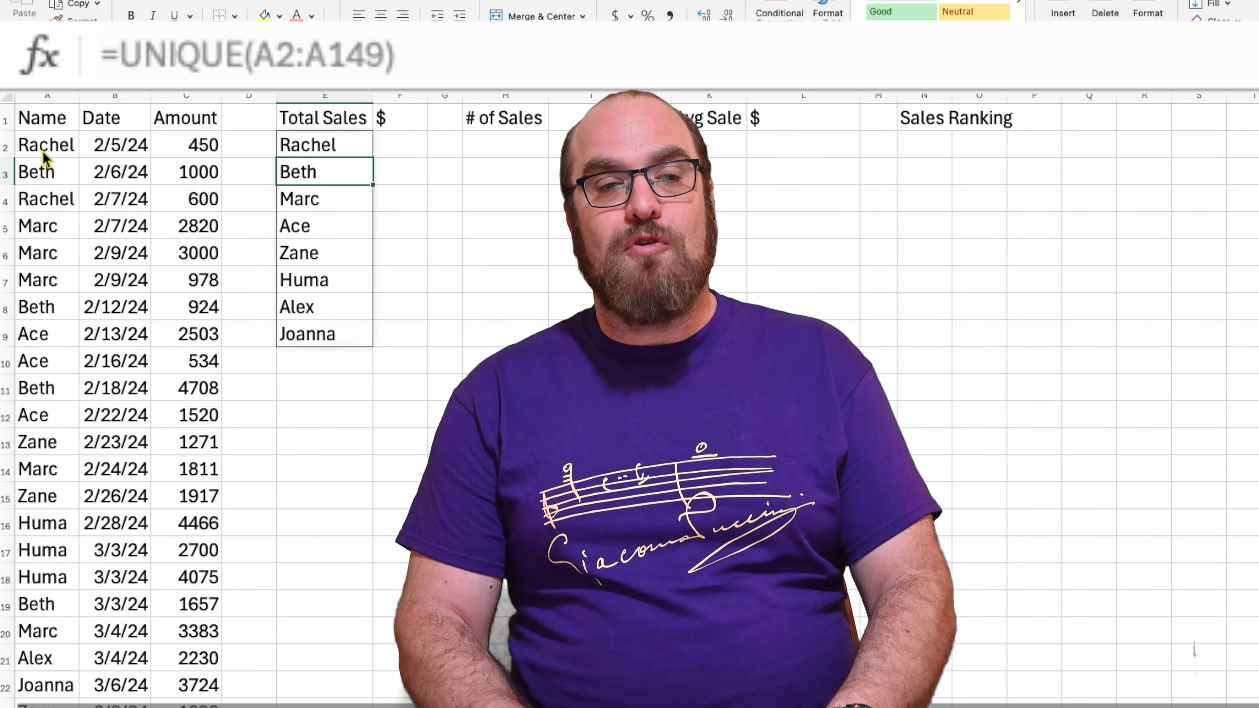
# Start a SUMIF formula in F2 with the Name entries A2:A149 as its range
pyautogui.click(396, 144)
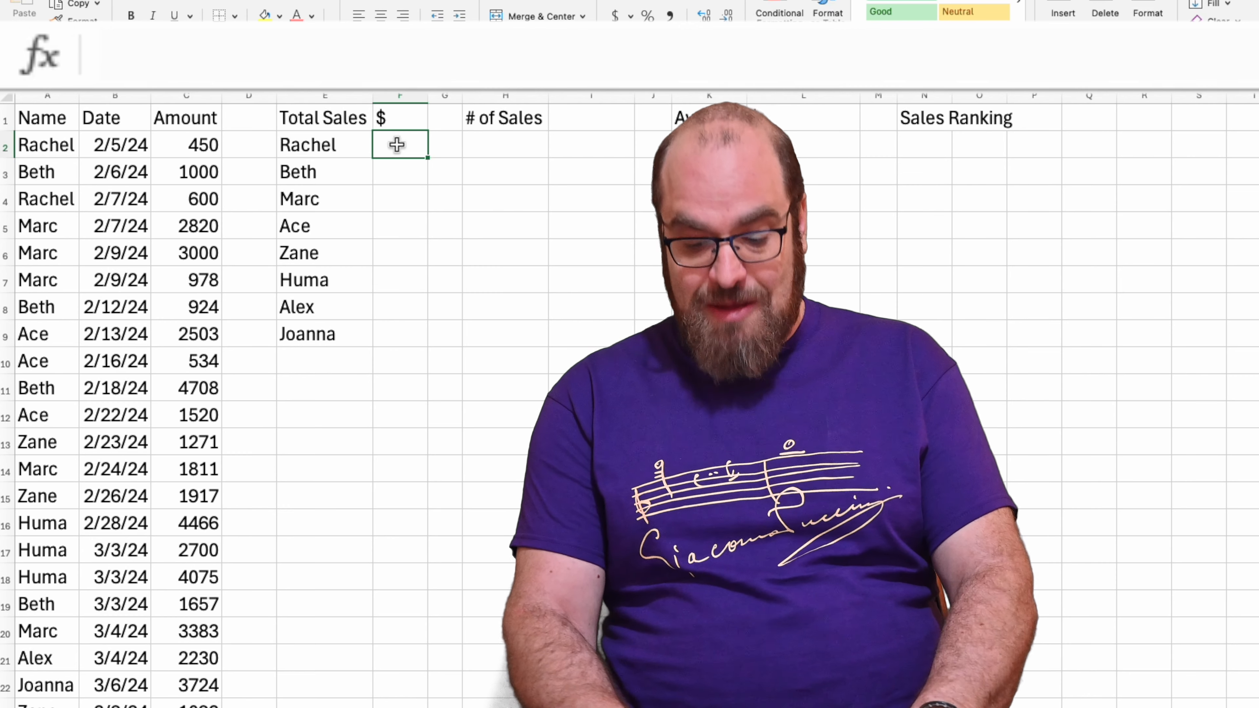
pyautogui.write('=sum')
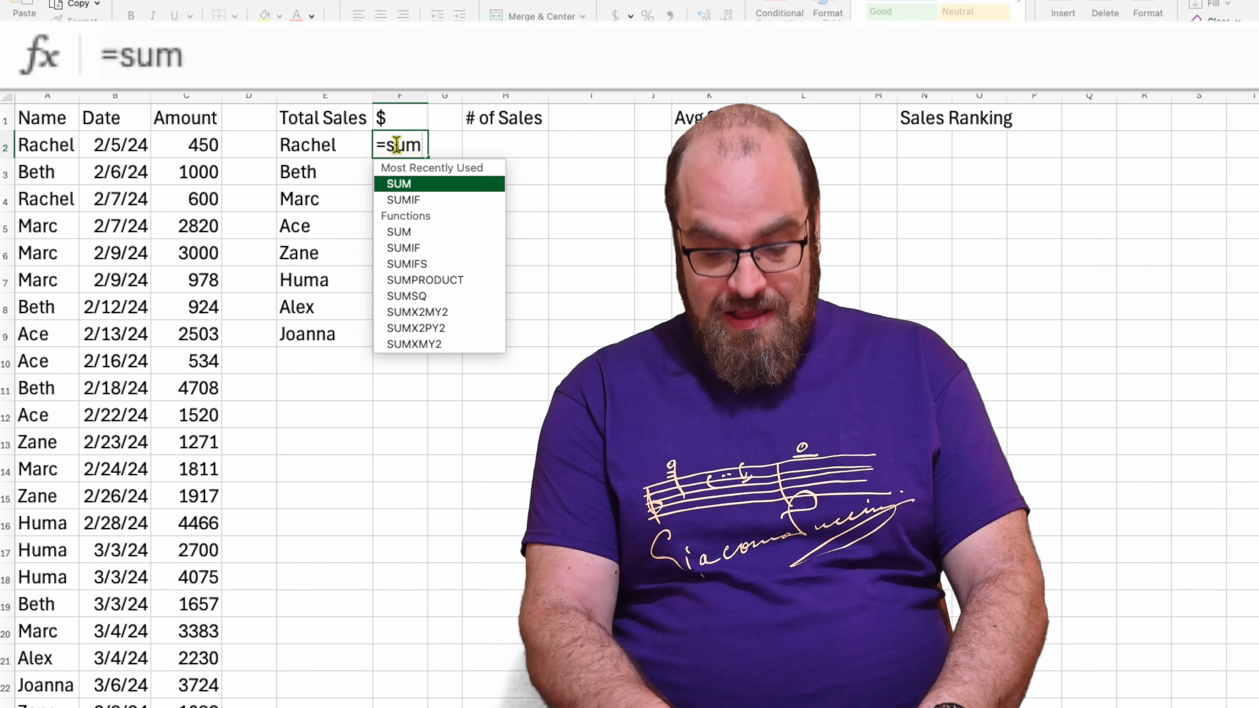
pyautogui.write('i')
pyautogui.press('Tab')
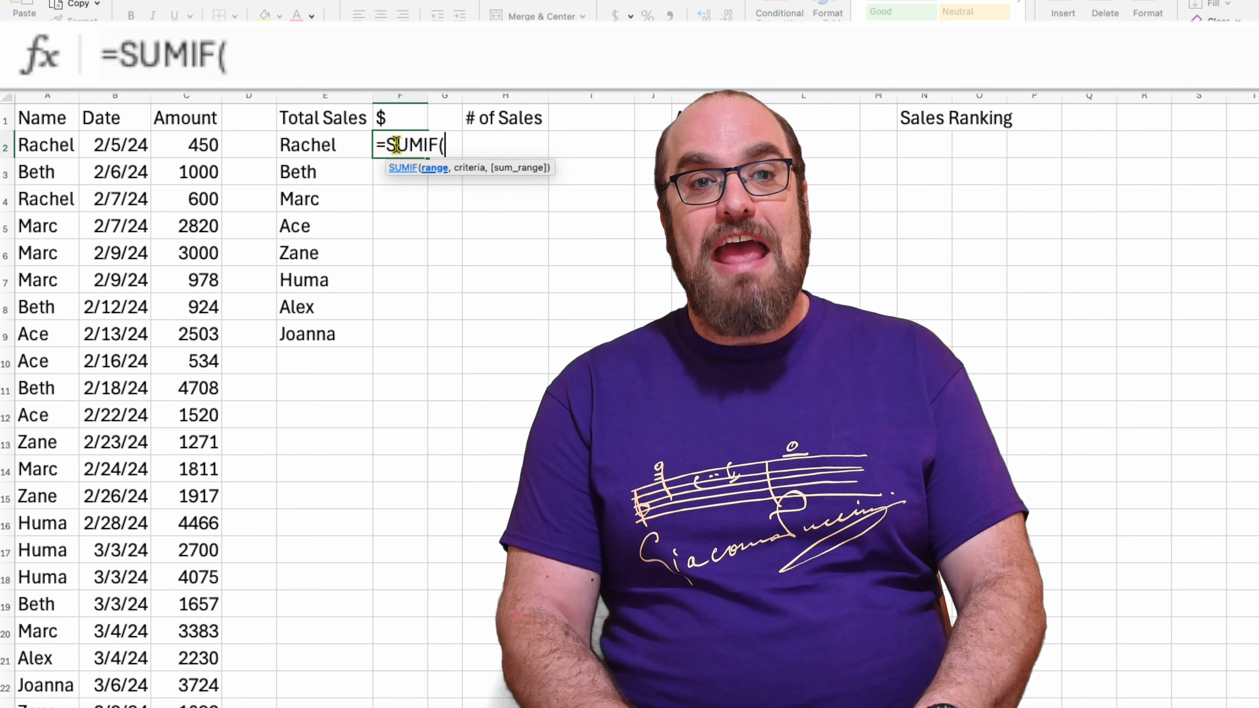
pyautogui.click(66, 148)
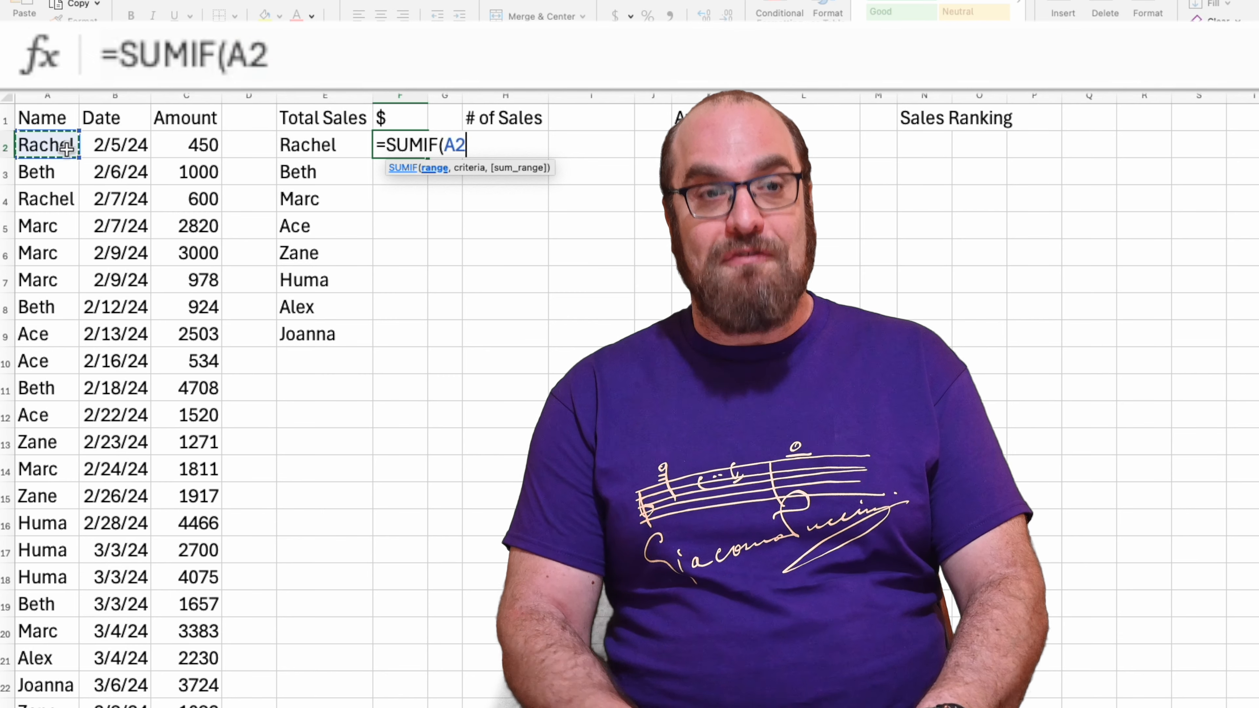
pyautogui.hotkey('shift', 'Down')
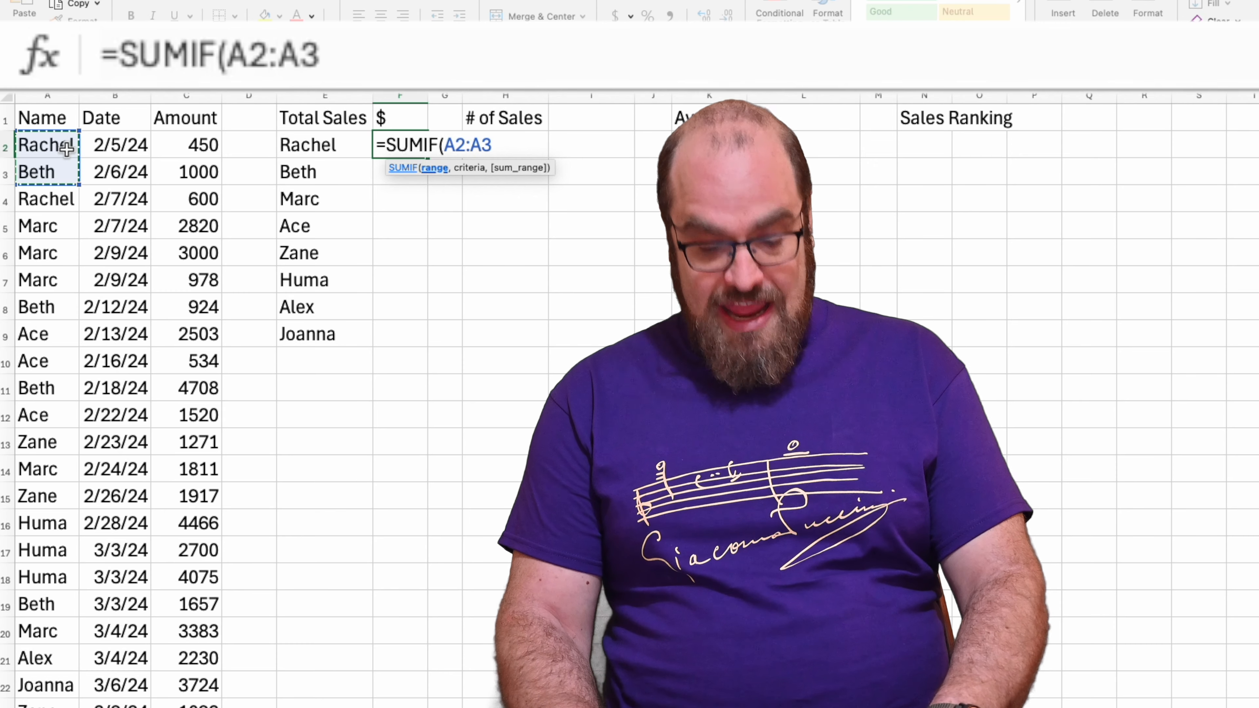
pyautogui.hotkey('ctrl', 'shift', 'Down')
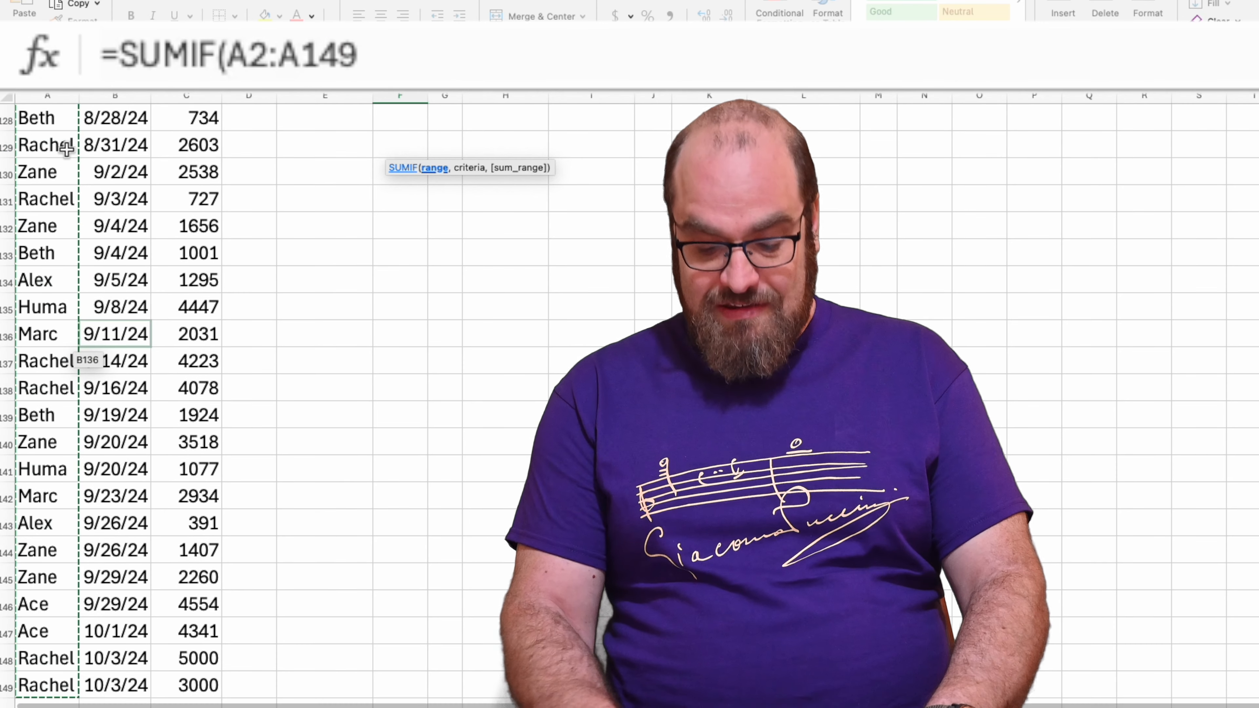
pyautogui.write(',')
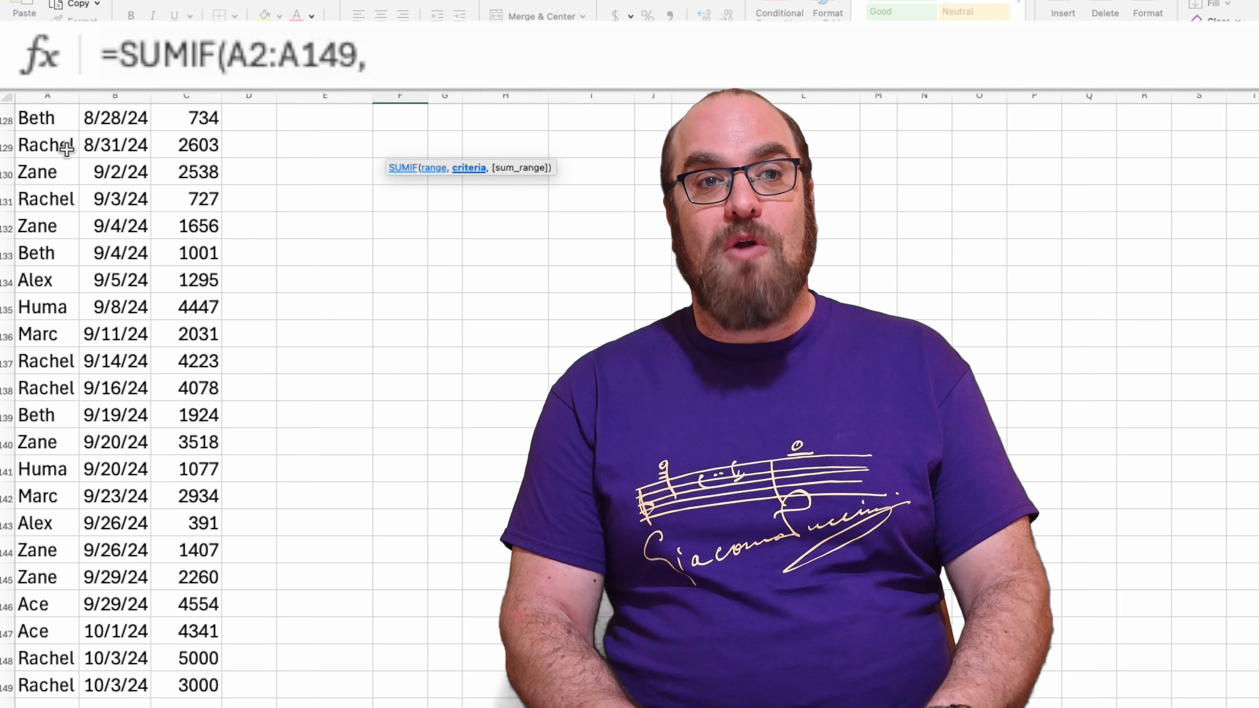
# Complete the SUMIF formula in F2 with E2 as the criterion and C2:C149 as the sum range
pyautogui.scroll(20, 178, 173)
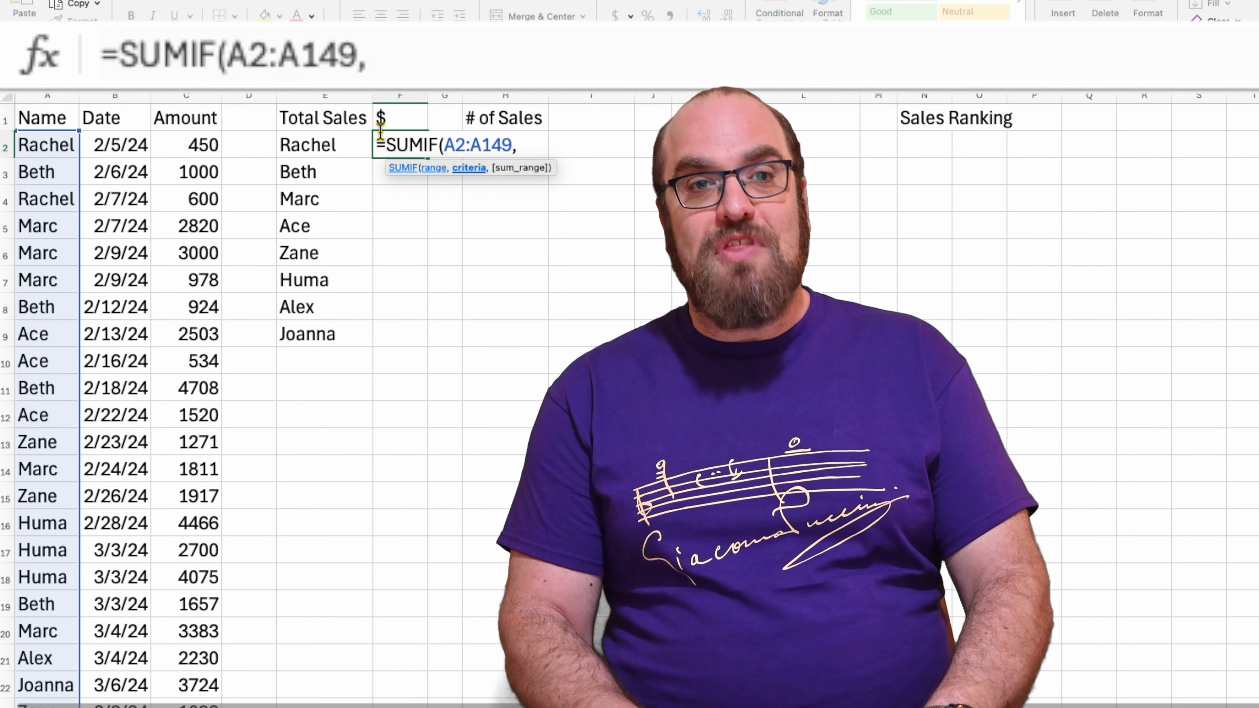
pyautogui.click(320, 146)
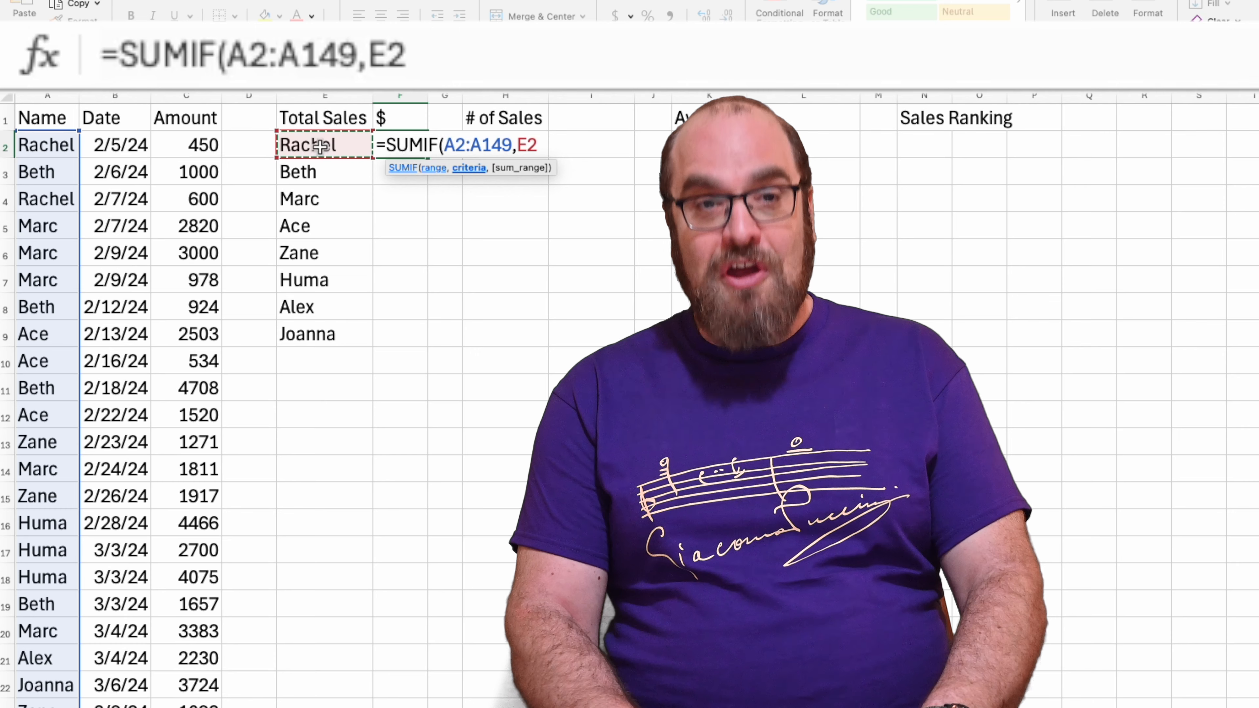
pyautogui.write(',')
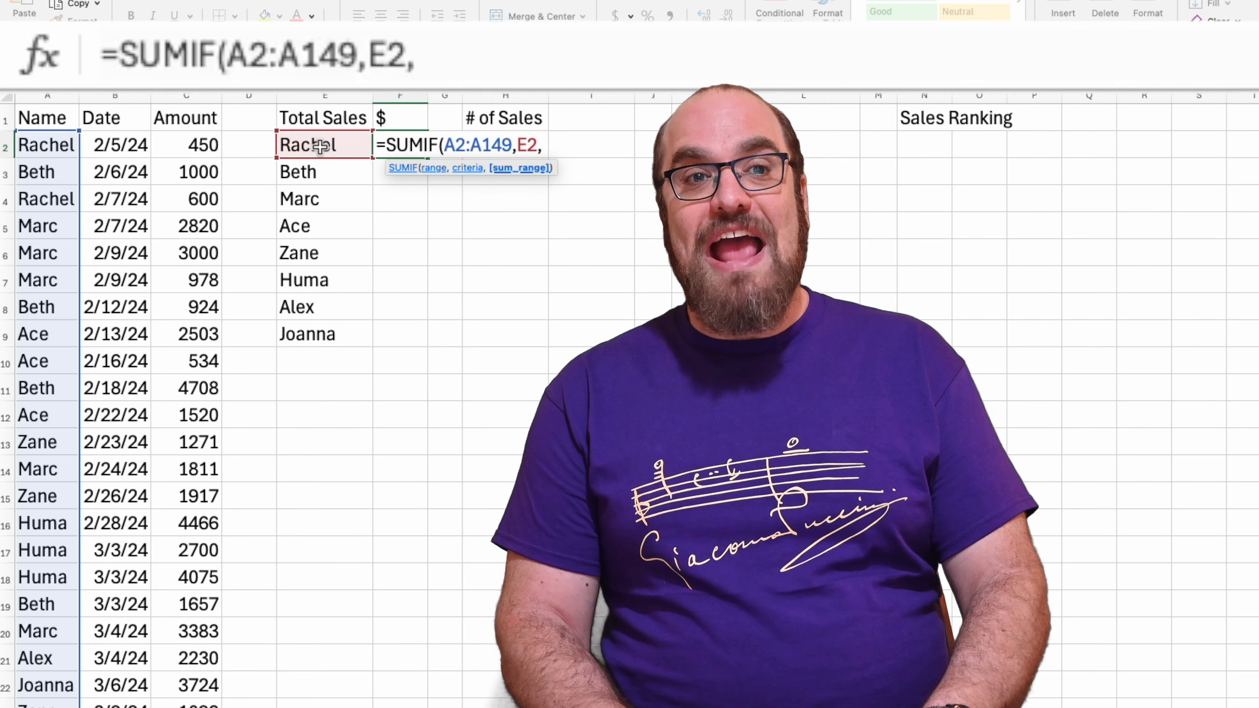
pyautogui.click(198, 145)
pyautogui.hotkey('ctrl', 'shift', 'Down')
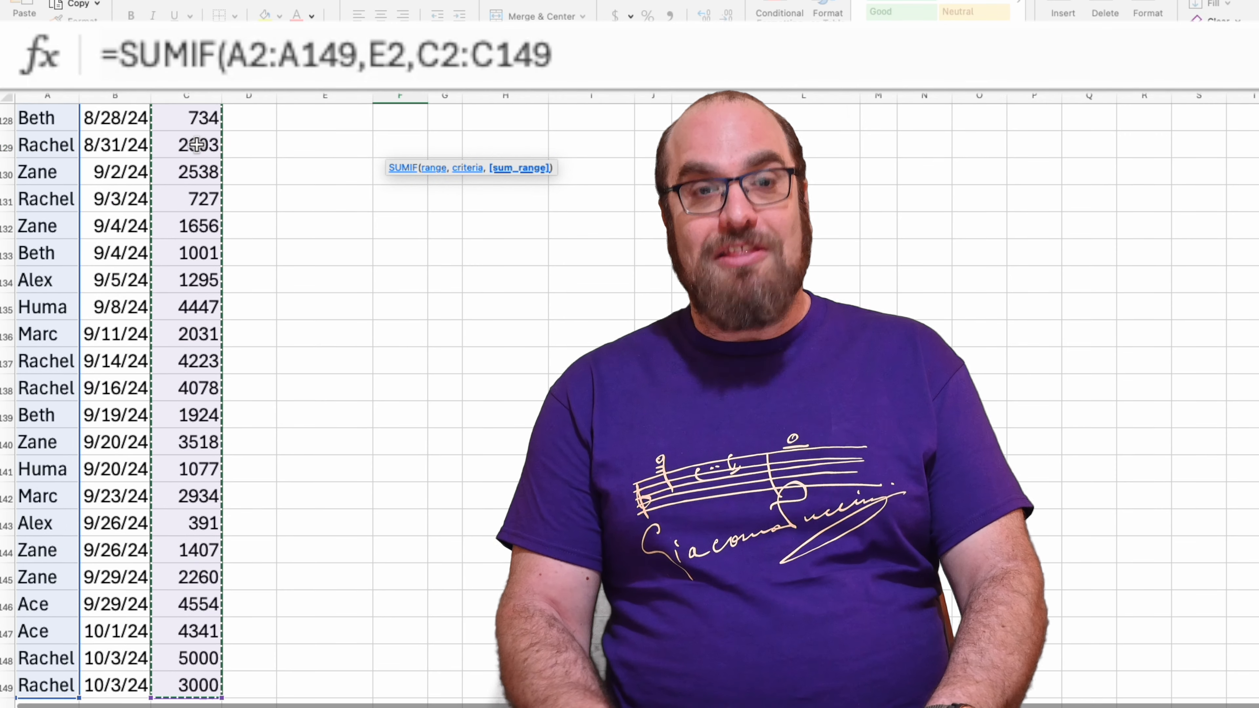
pyautogui.write(')')
pyautogui.scroll(20, 198, 145)
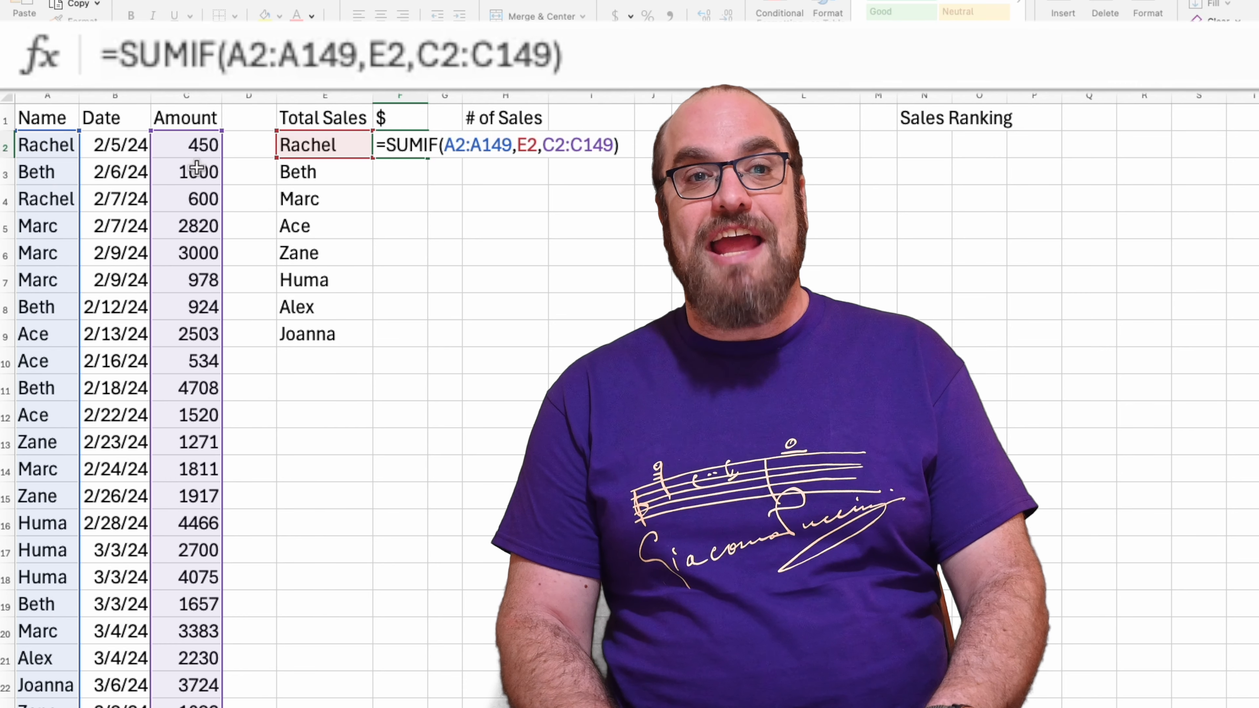
pyautogui.press('Return')
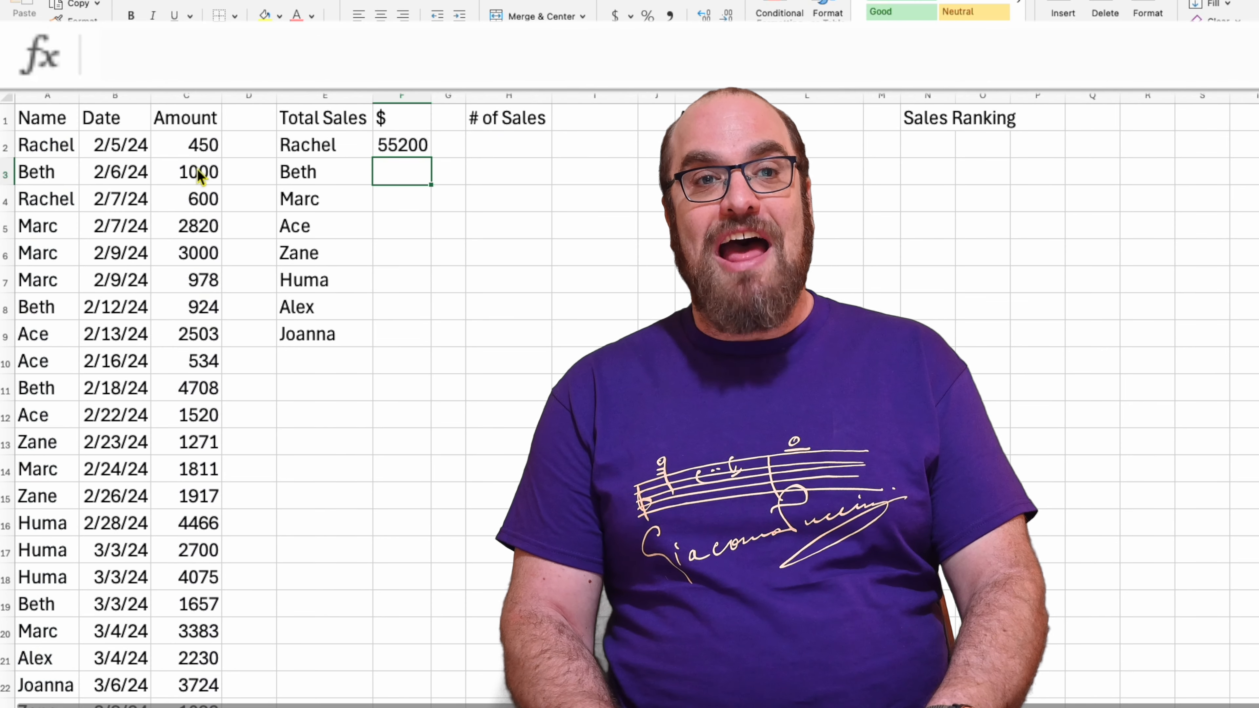
# Make both ranges in F2's formula absolute, giving =SUMIF($A$2:$A$149,E2,$C$2:$C$149)
pyautogui.press('Up')
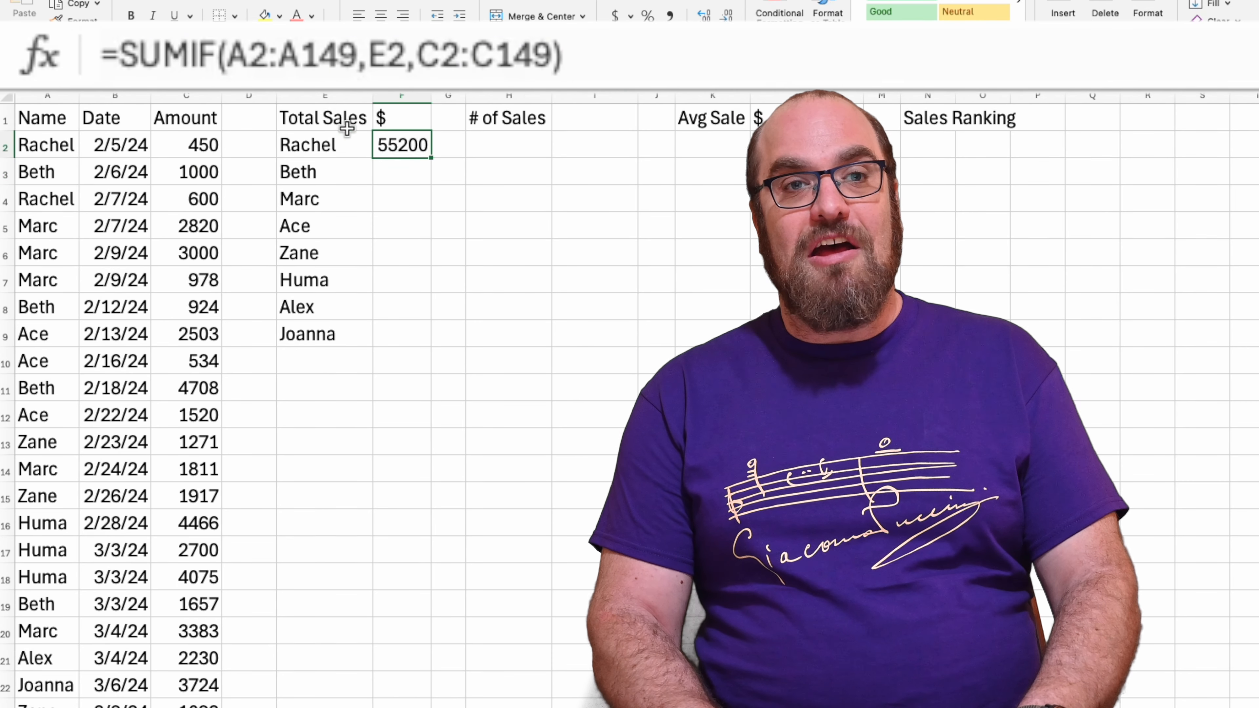
pyautogui.doubleClick(391, 146)
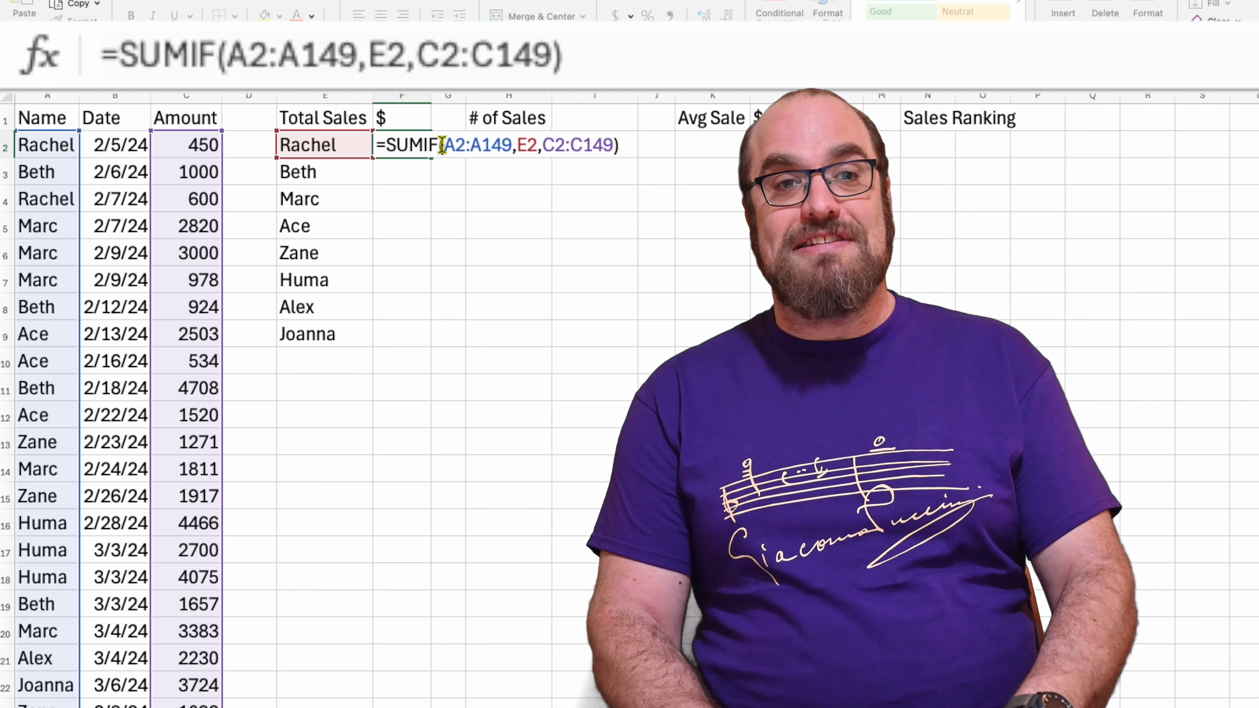
pyautogui.click(456, 145)
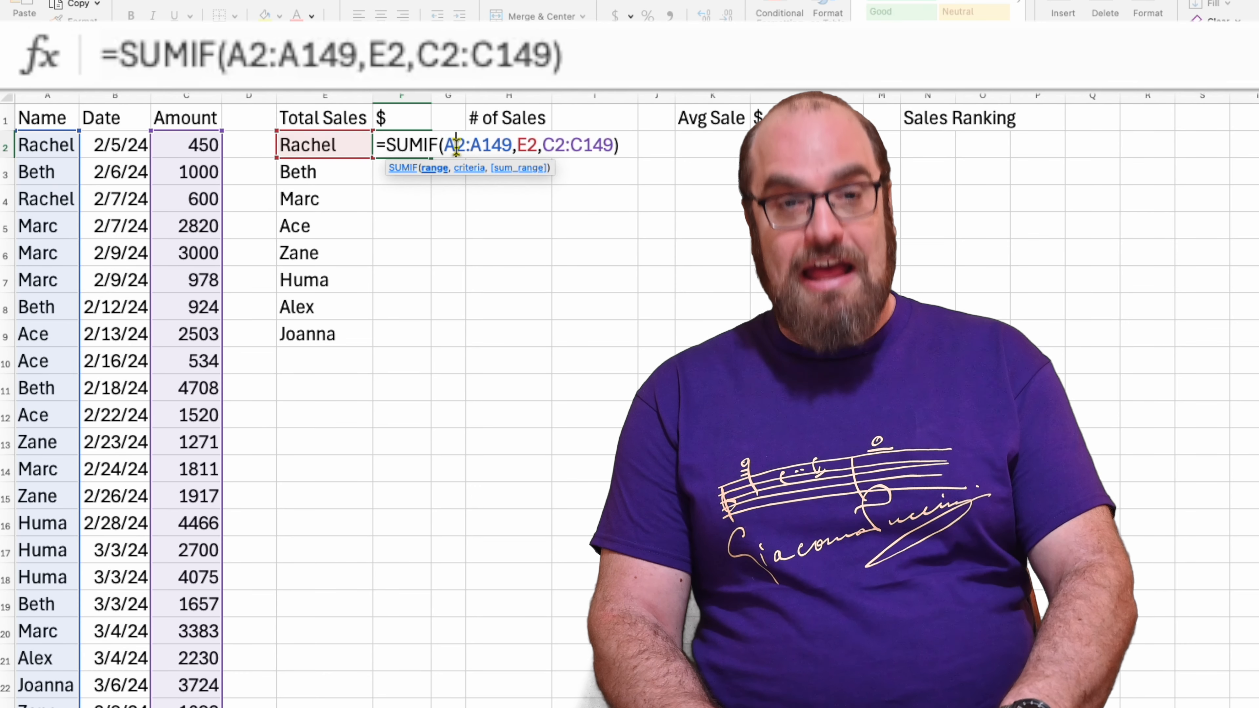
pyautogui.press('F4')
pyautogui.click(510, 145)
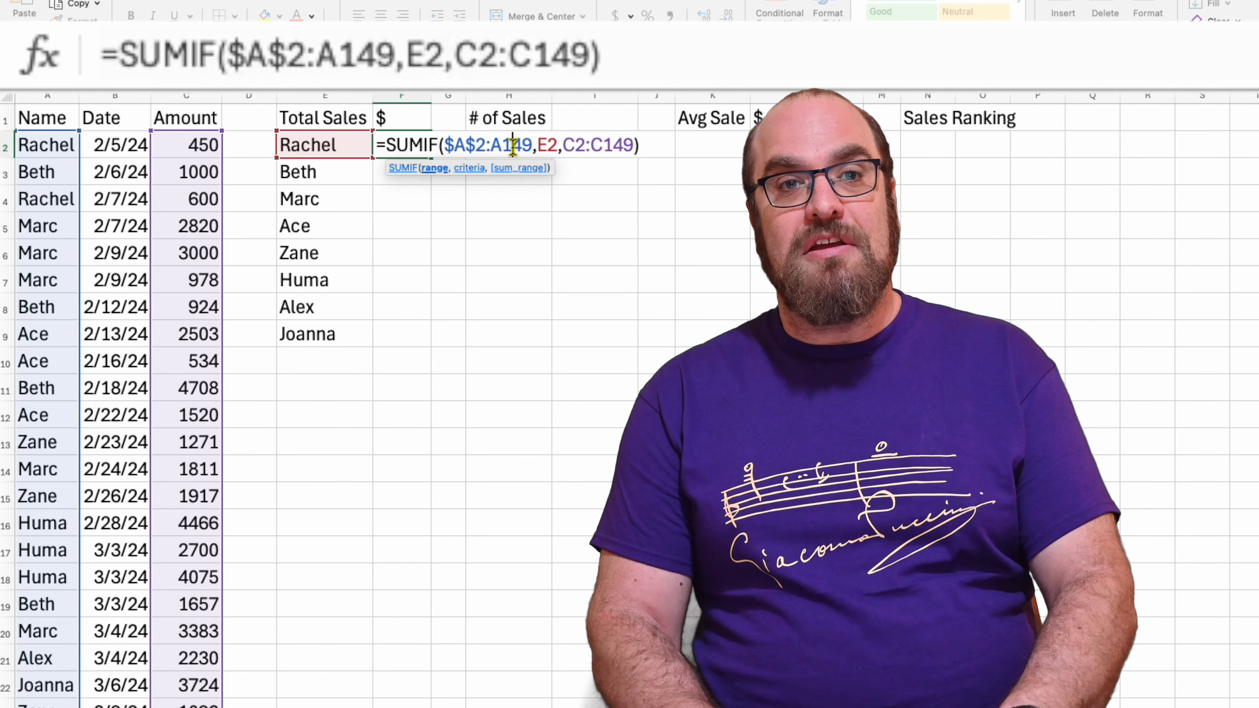
pyautogui.press('F4')
pyautogui.click(600, 149)
pyautogui.press('F4')
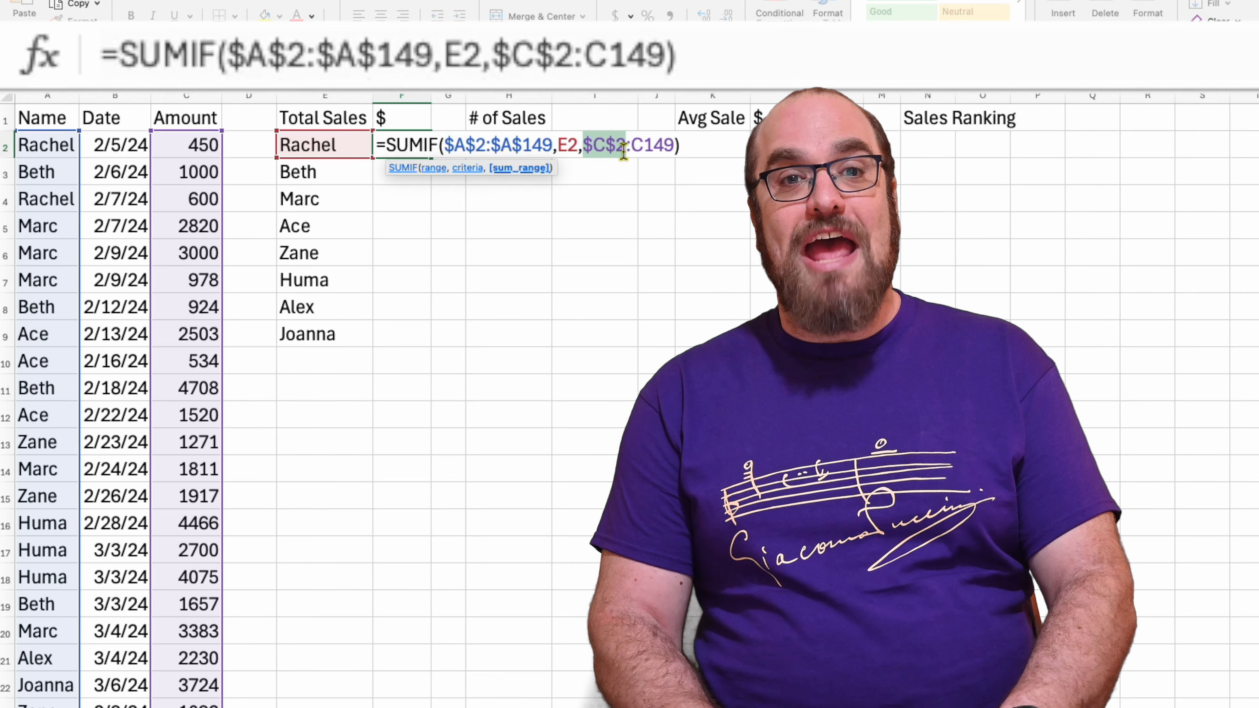
pyautogui.click(646, 149)
pyautogui.press('F4')
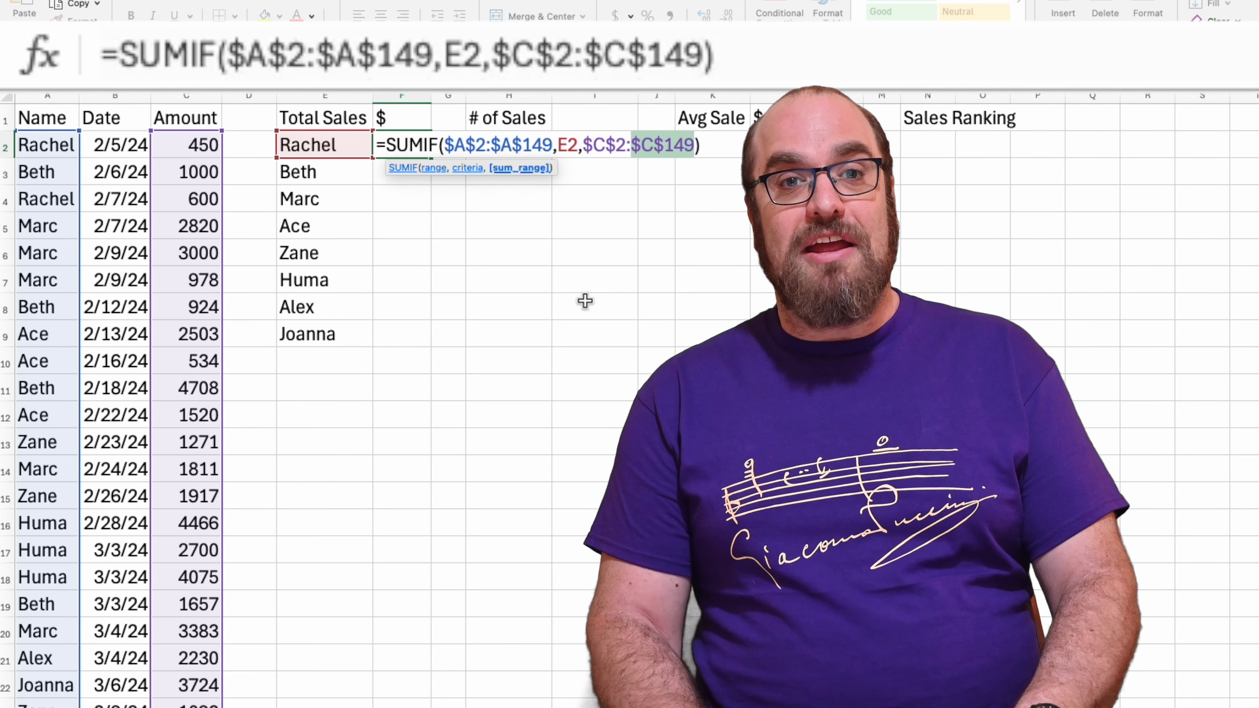
pyautogui.press('Return')
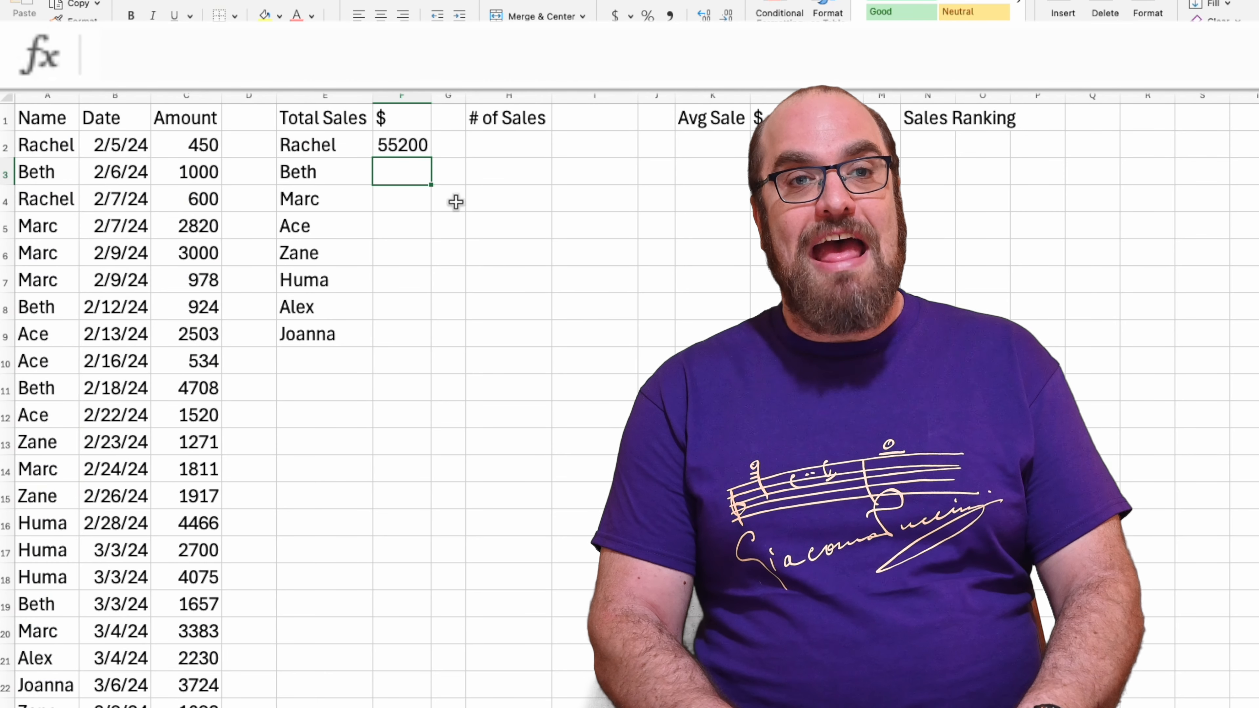
# Fill the SUMIF formula from F2 down to F9 for all the listed salespeople
pyautogui.click(416, 147)
pyautogui.moveTo(432, 158); pyautogui.dragTo(420, 339)
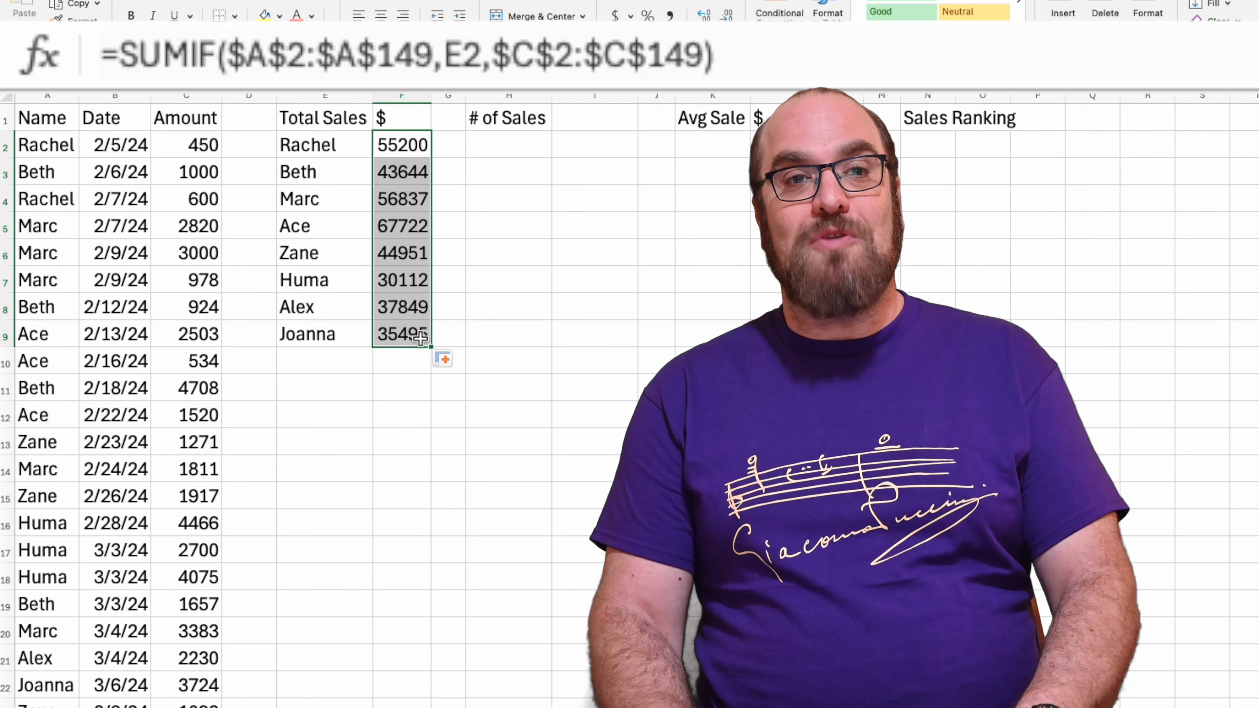
pyautogui.click(491, 353)
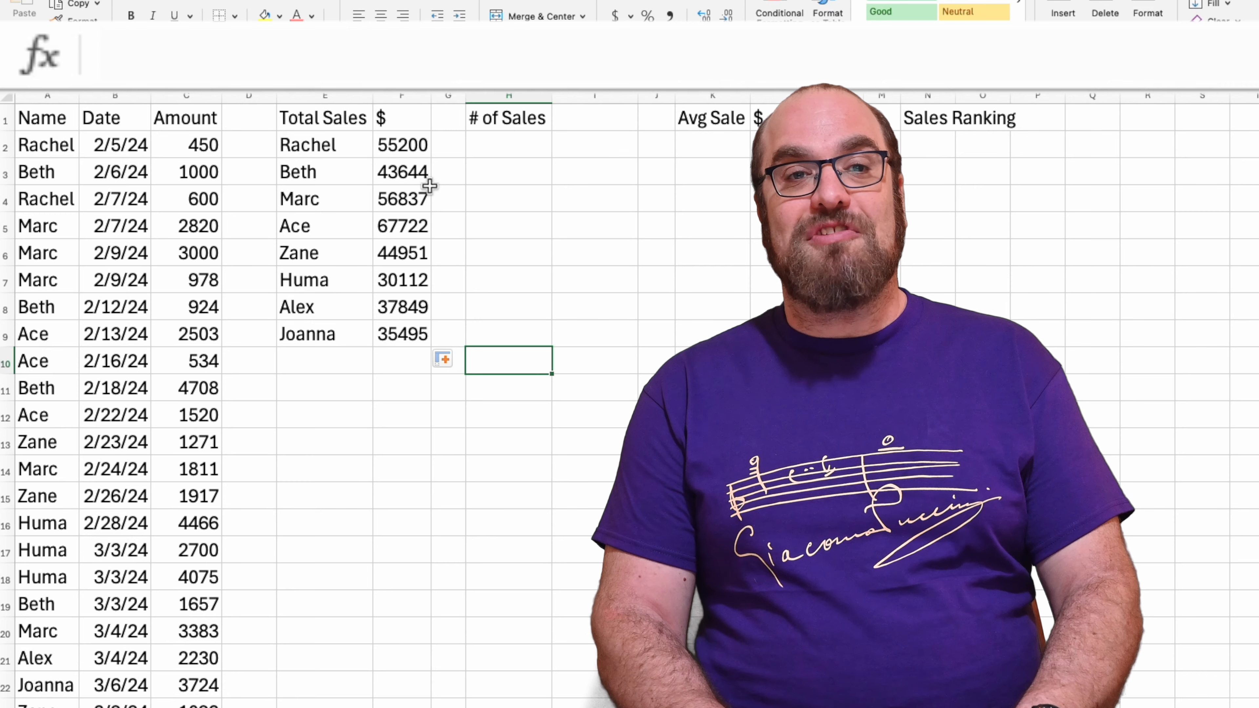
# List each salesperson once under # of Sales by entering =UNIQUE(A2:A149) in H2
pyautogui.click(499, 157)
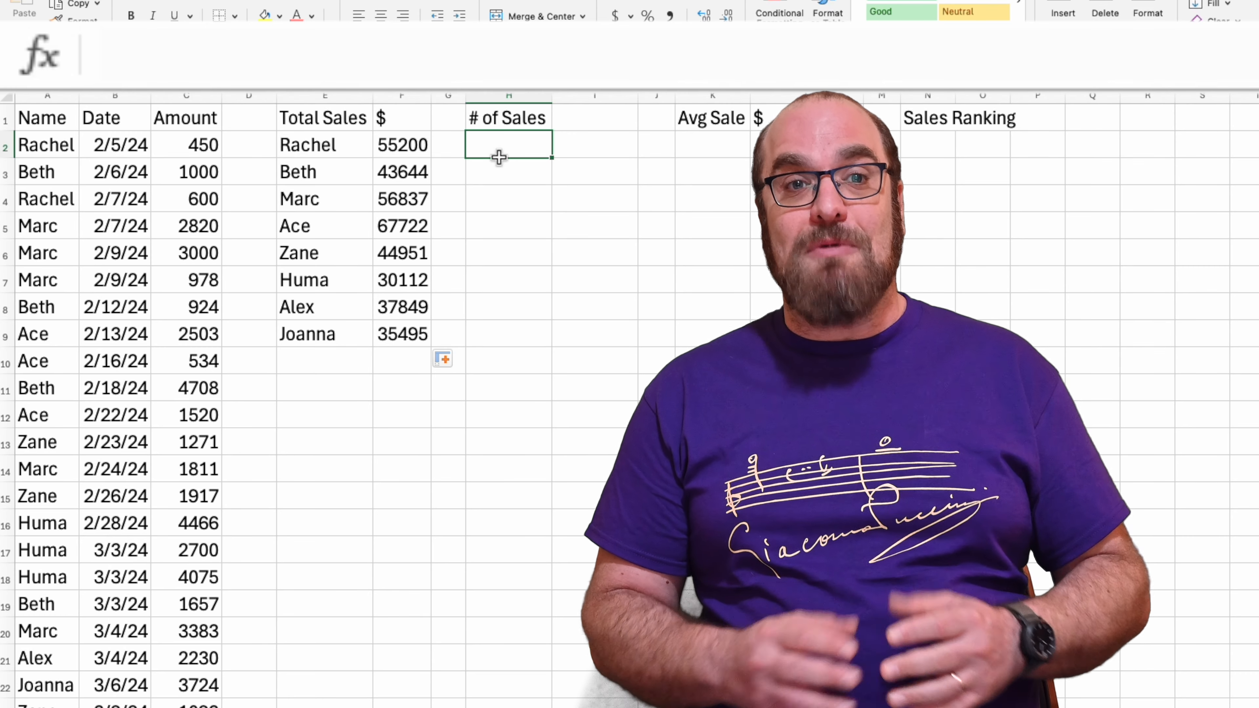
pyautogui.write('=un')
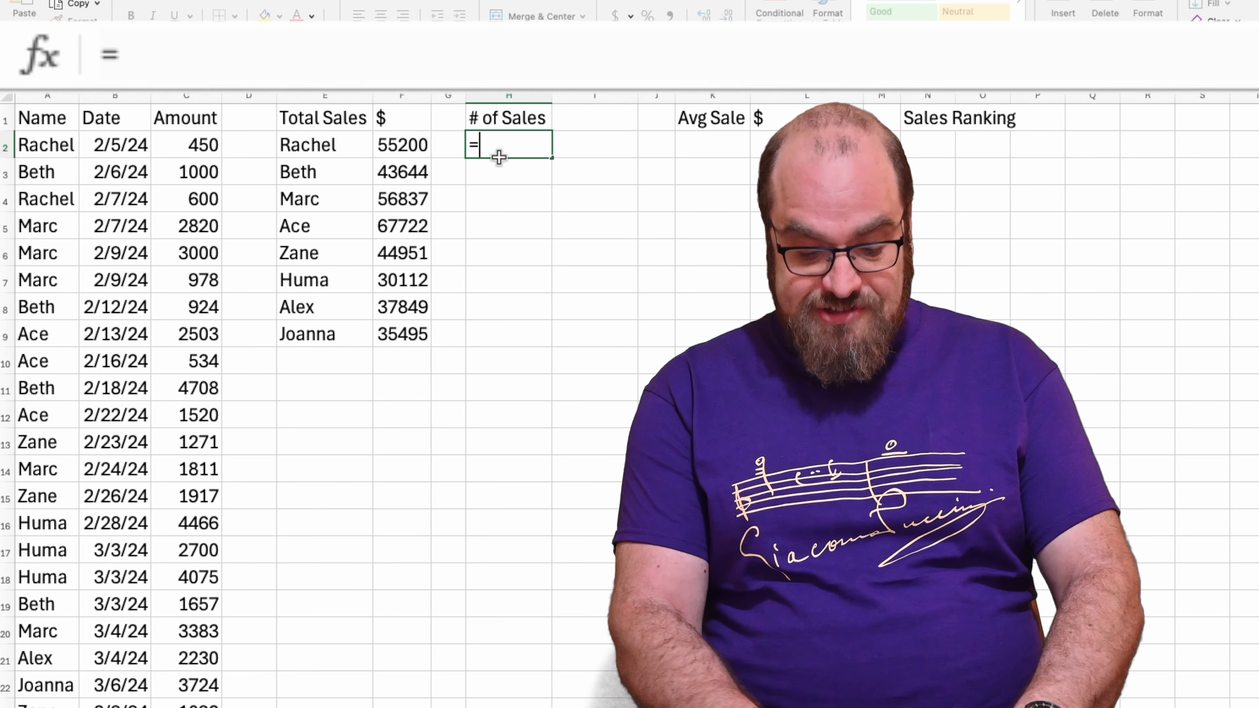
pyautogui.press('BackSpace')
pyautogui.press('BackSpace')
pyautogui.press('BackSpace')
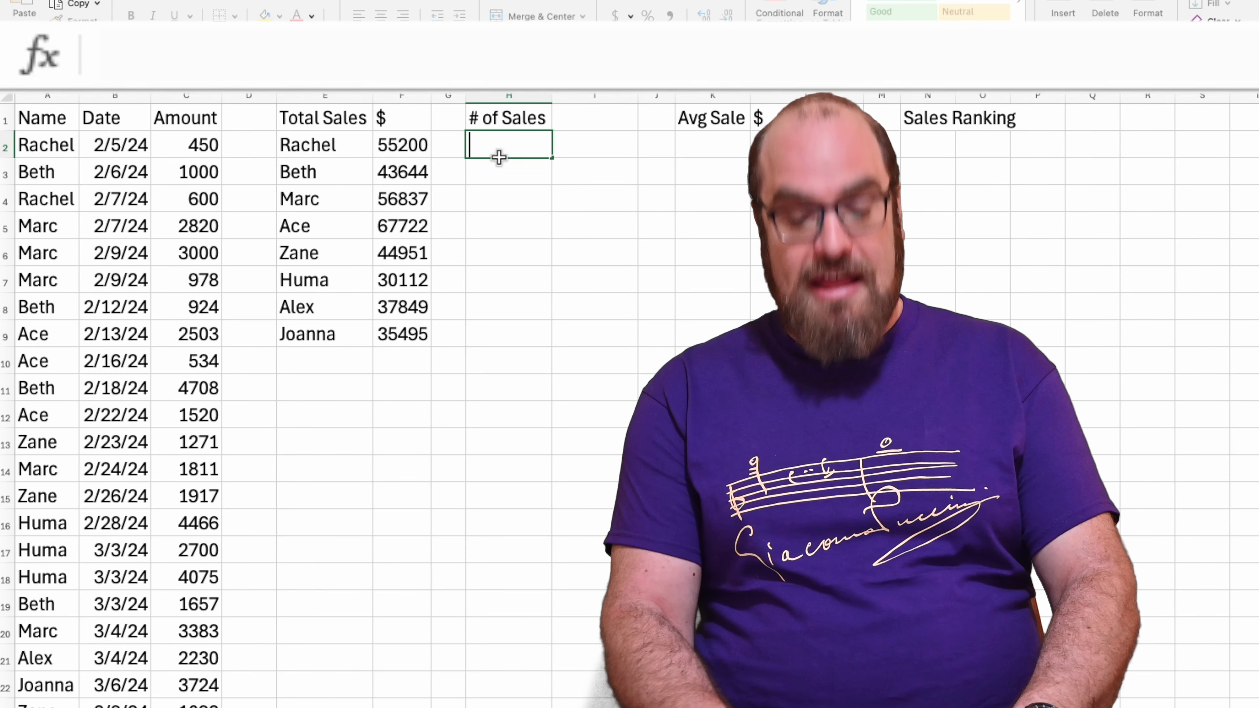
pyautogui.write('=')
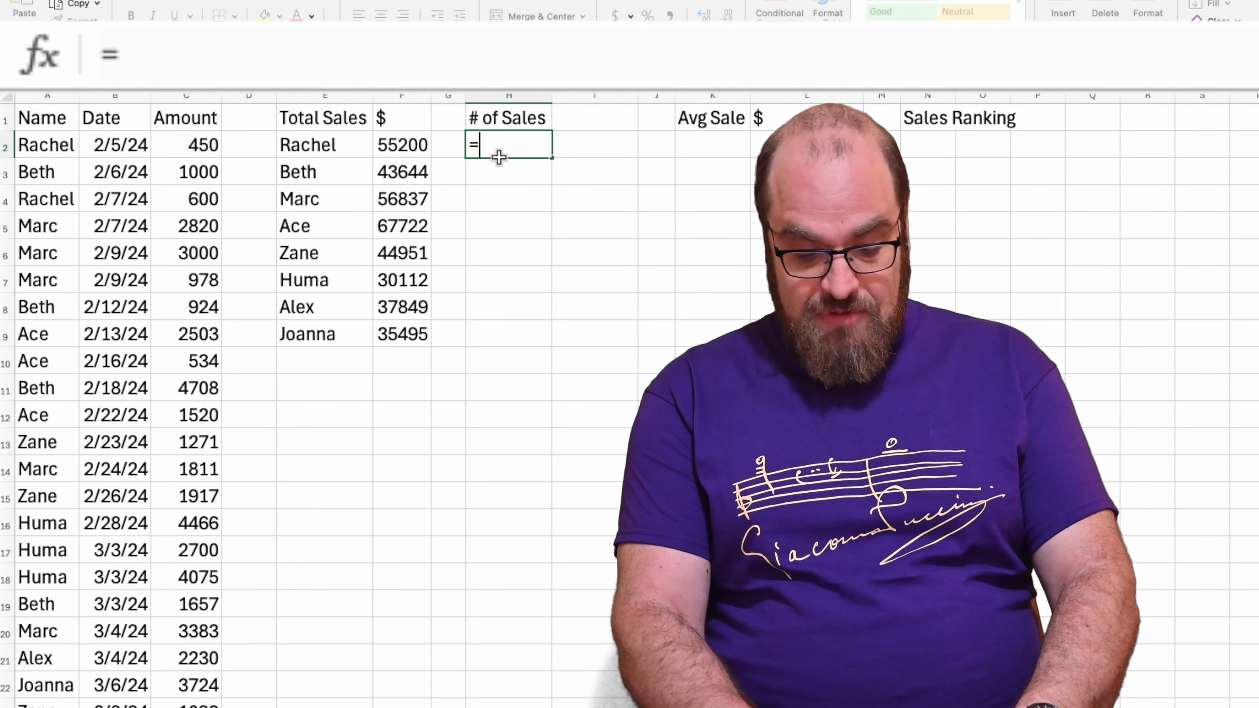
pyautogui.write('unique')
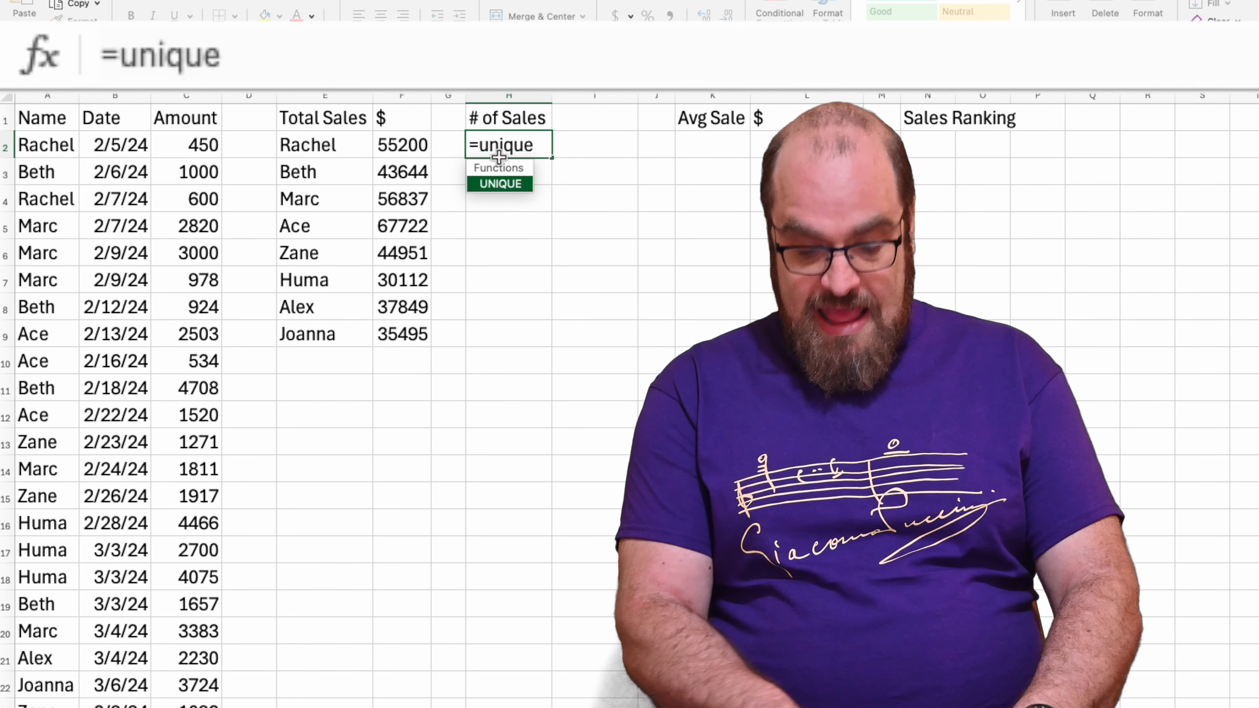
pyautogui.write('(')
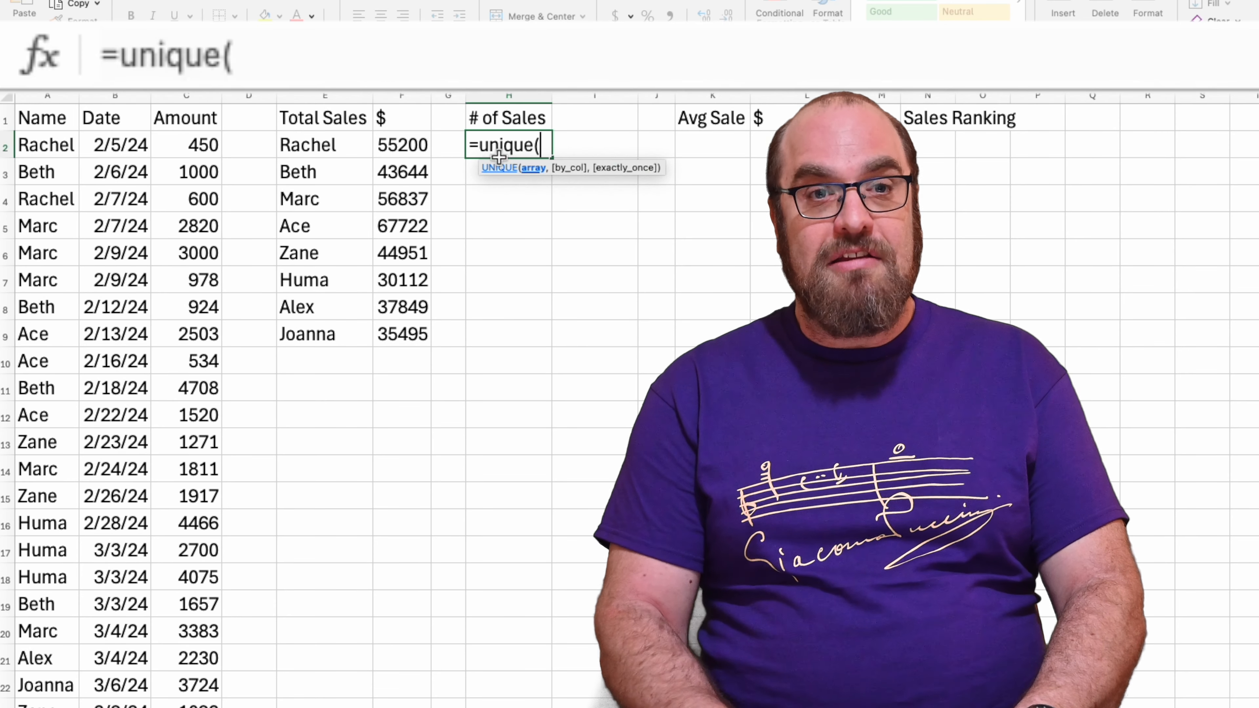
pyautogui.click(73, 144)
pyautogui.hotkey('ctrl', 'shift', 'Down')
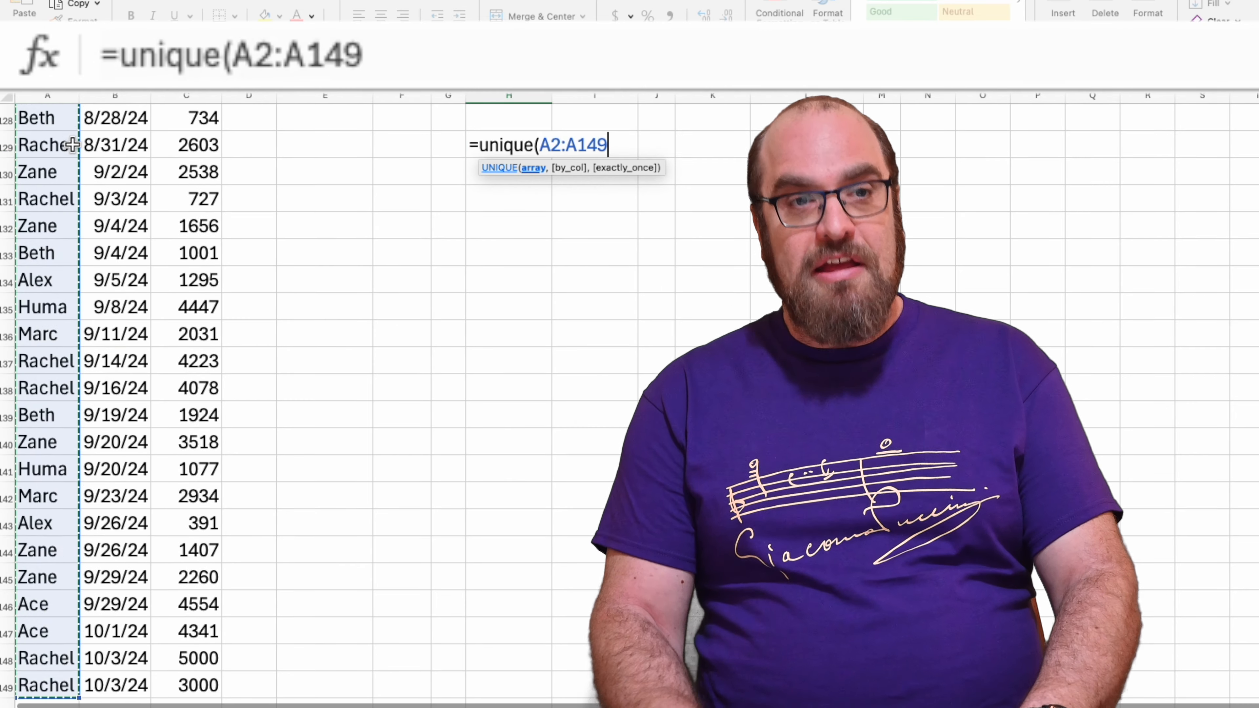
pyautogui.write(')')
pyautogui.press('Return')
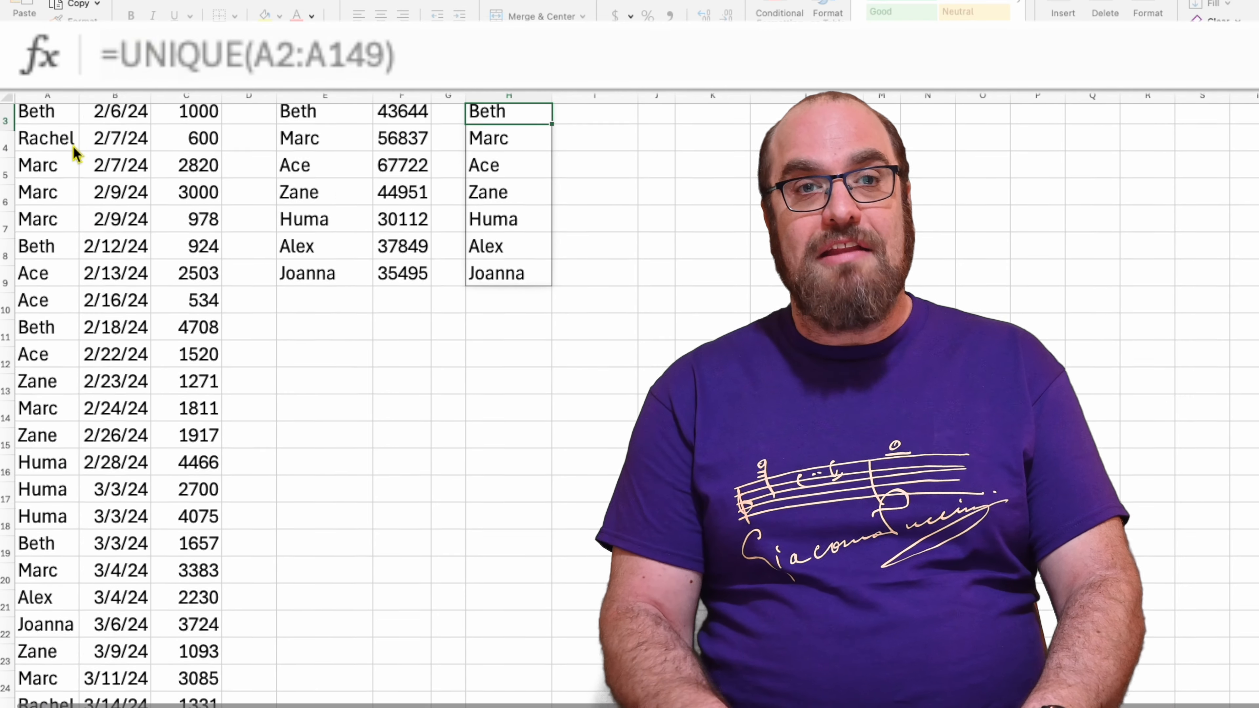
# Count the first listed salesperson's sales in I2 with =COUNTIF(A2:A149,H2)
pyautogui.press('Right')
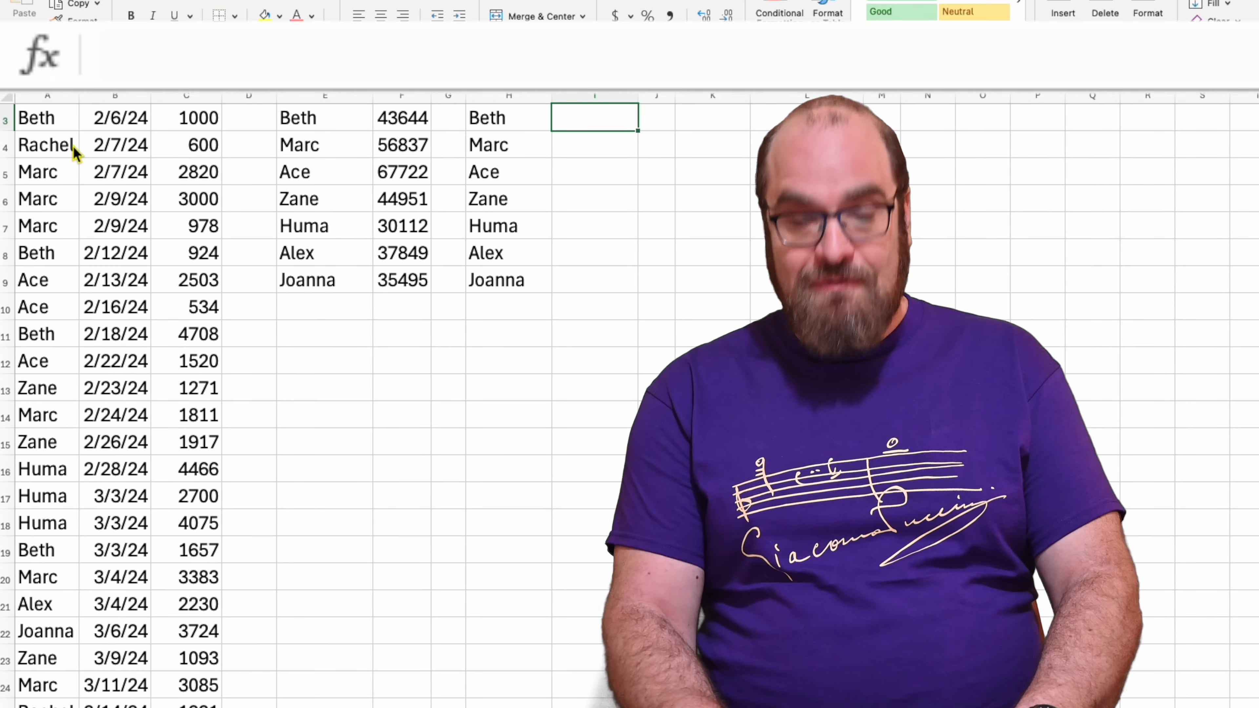
pyautogui.scroll(1, 73, 147)
pyautogui.press('Up')
pyautogui.write('=countif(')
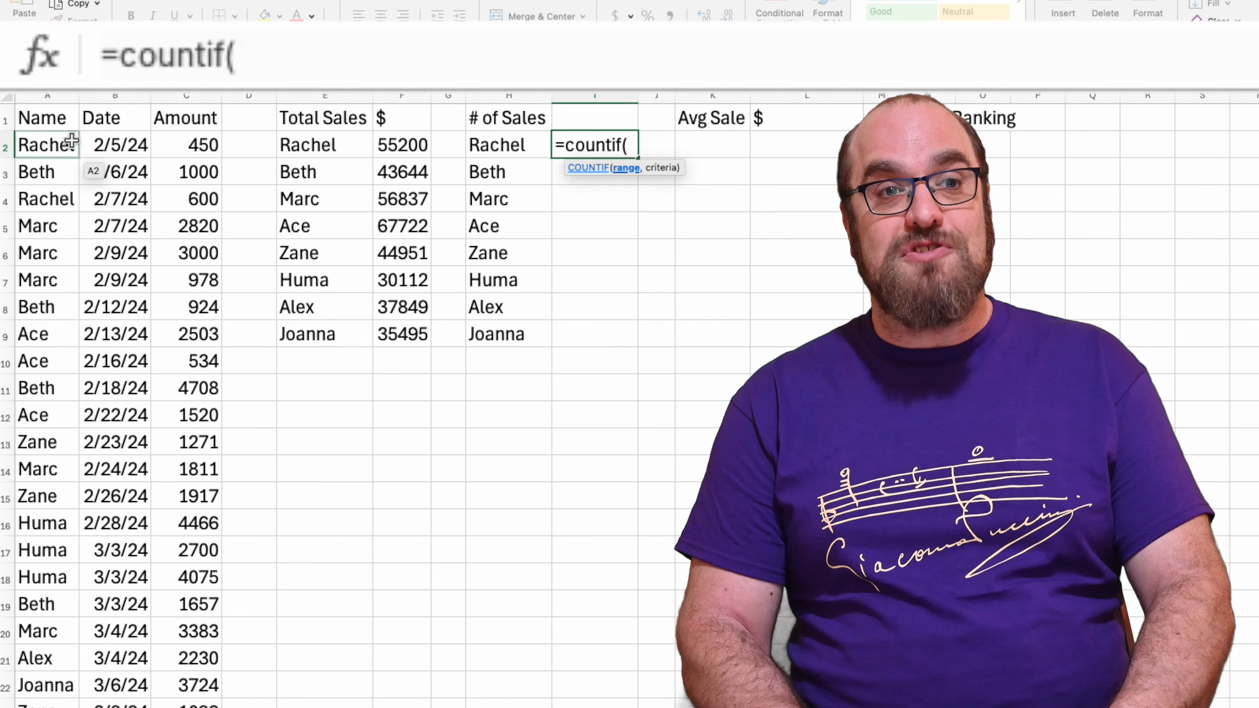
pyautogui.click(60, 155)
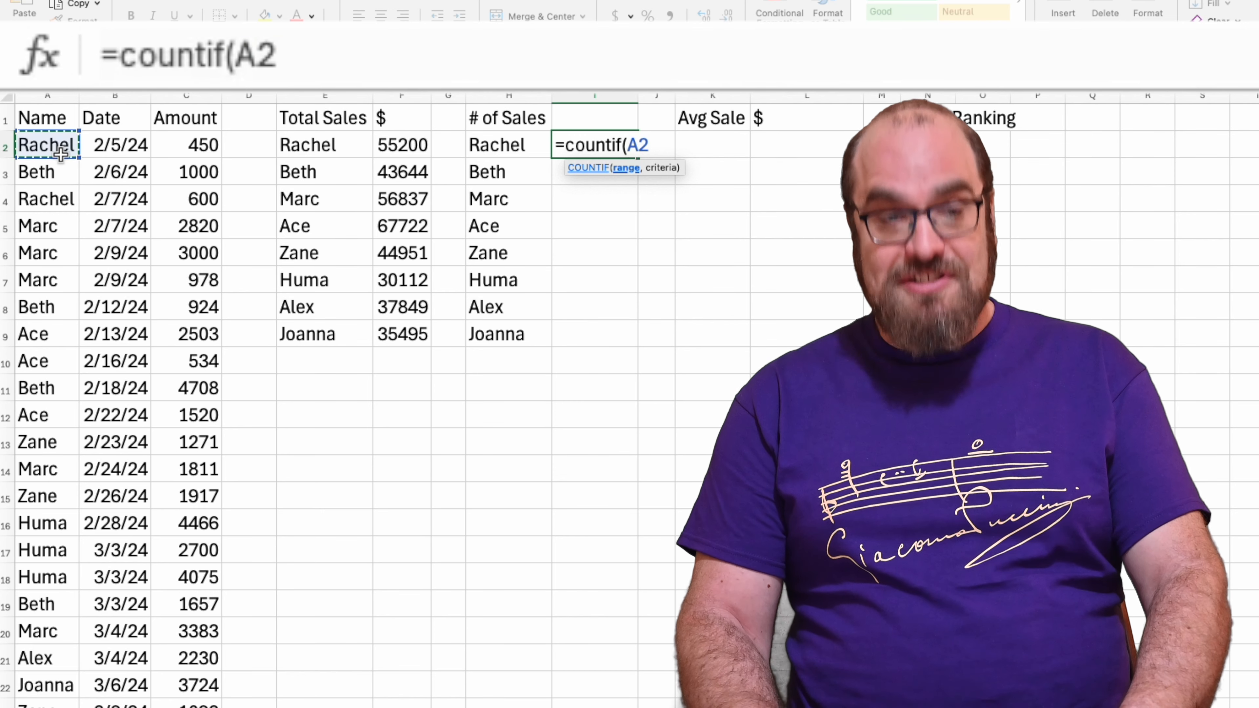
pyautogui.hotkey('ctrl', 'shift', 'Down')
pyautogui.write(',')
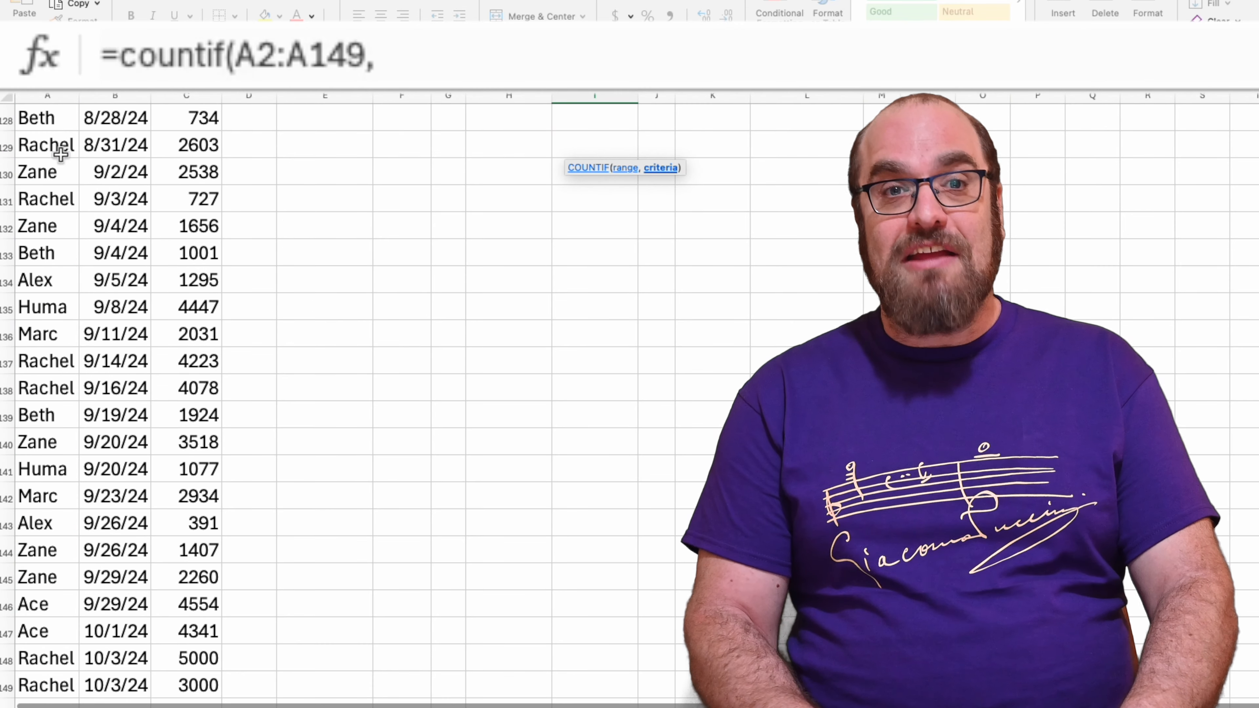
pyautogui.scroll(20, 61, 154)
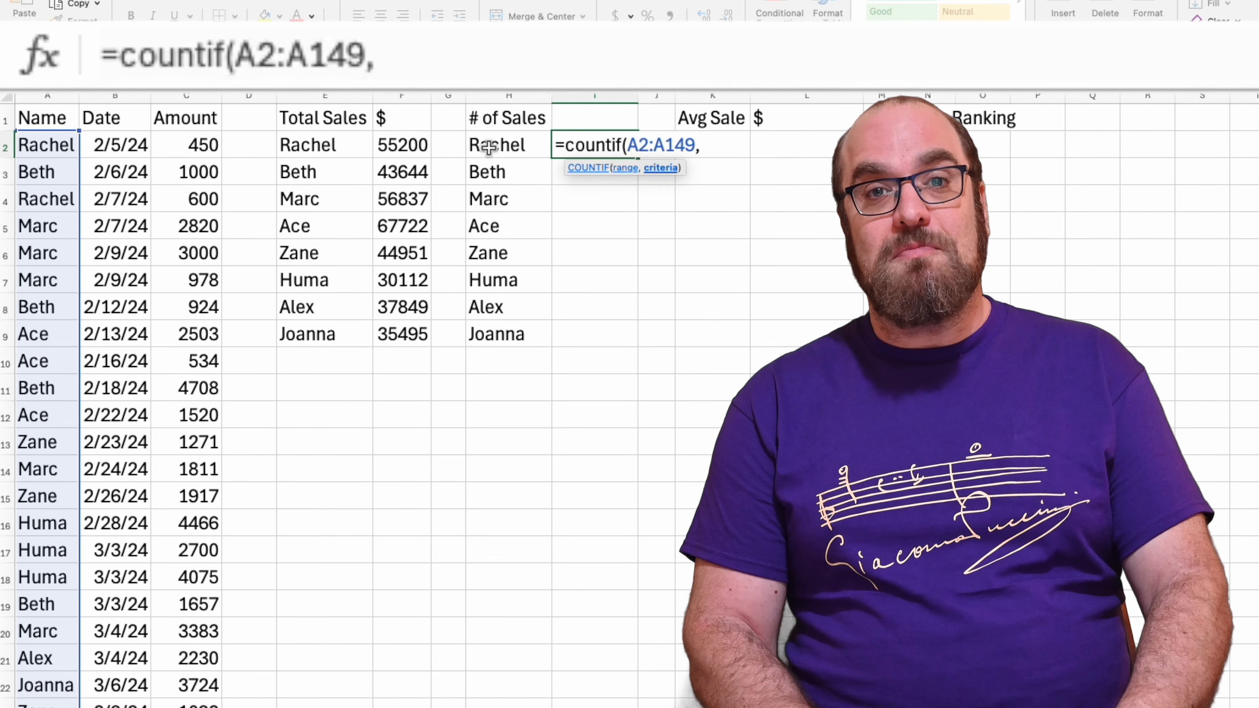
pyautogui.click(488, 147)
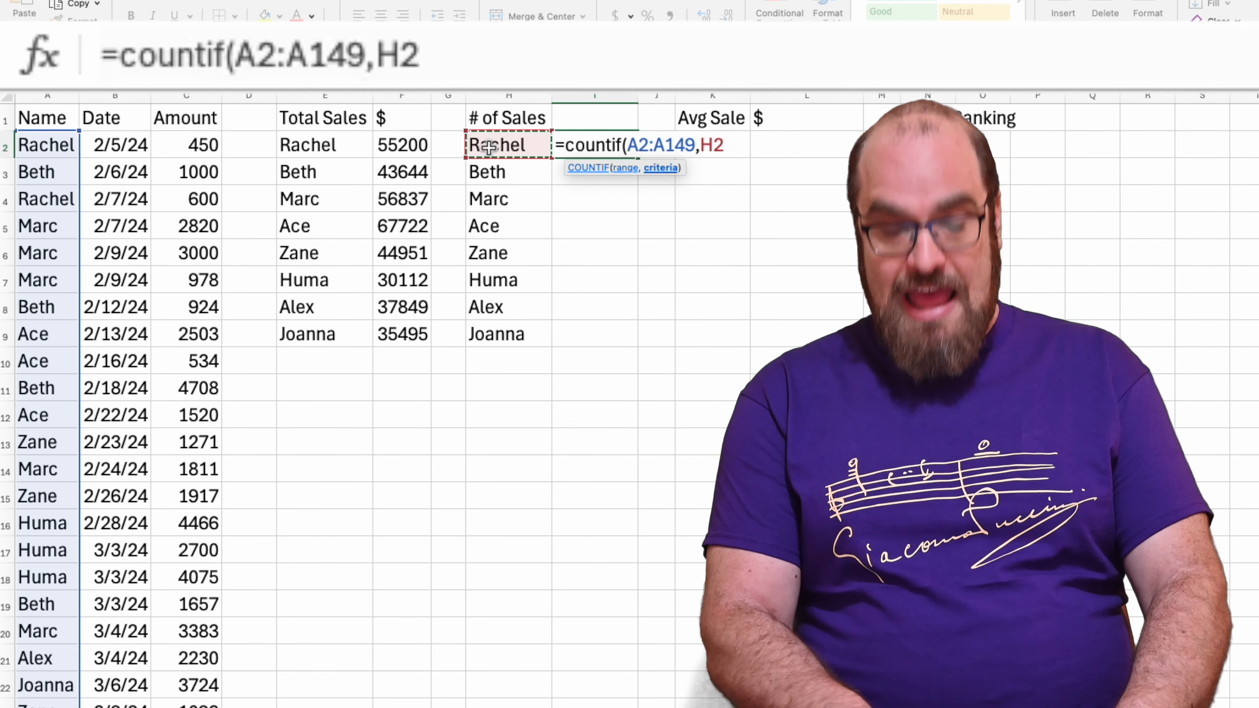
pyautogui.write(')')
pyautogui.press('Return')
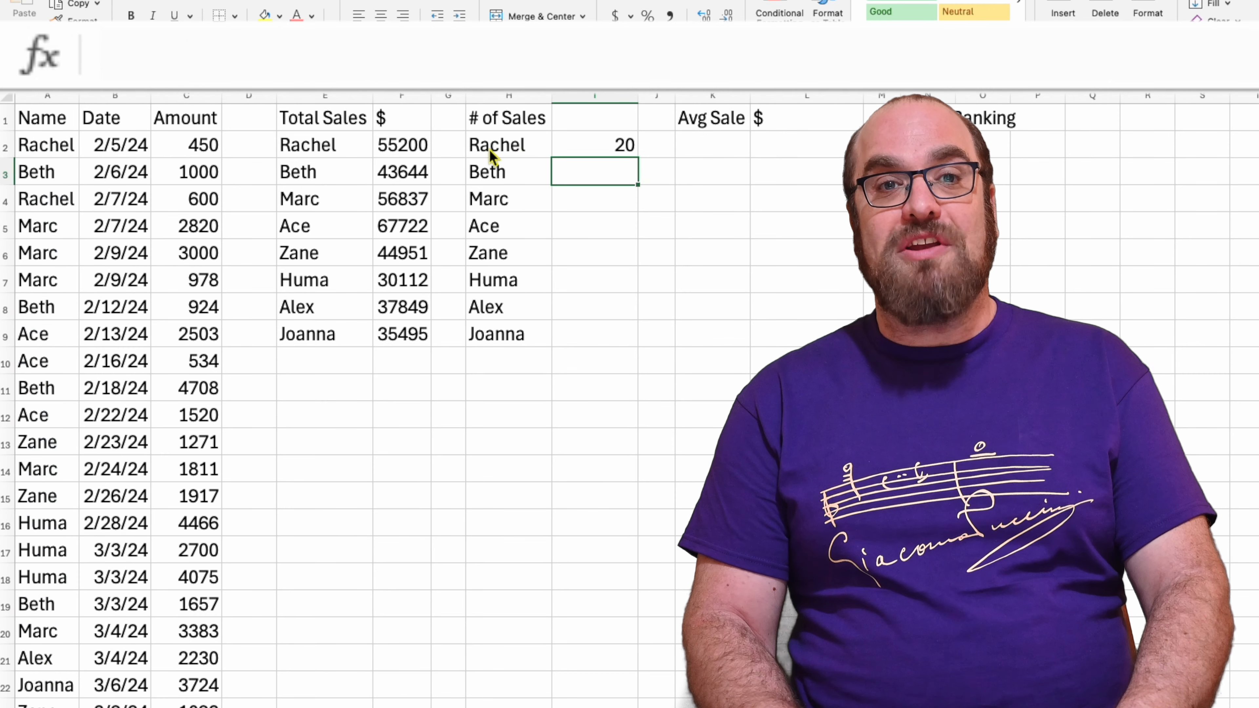
# Make the range in I2's COUNTIF formula absolute, giving =COUNTIF($A$2:$A$149,H2)
pyautogui.press('Up')
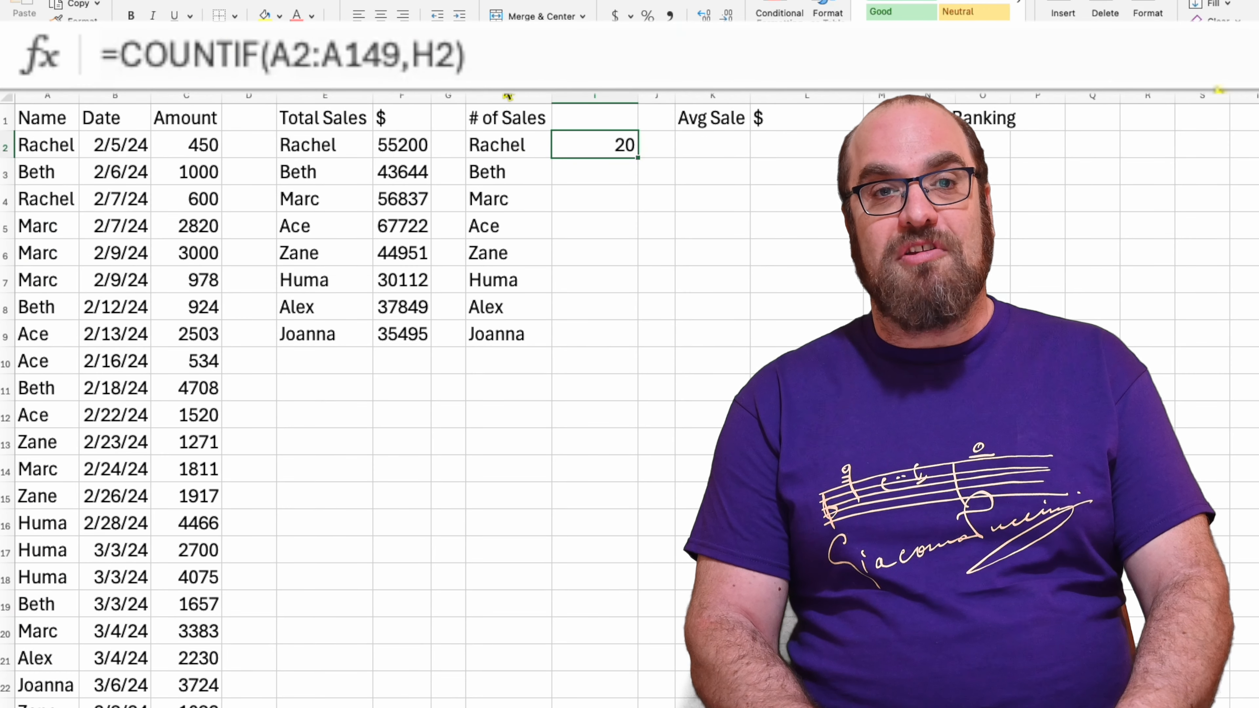
pyautogui.doubleClick(583, 144)
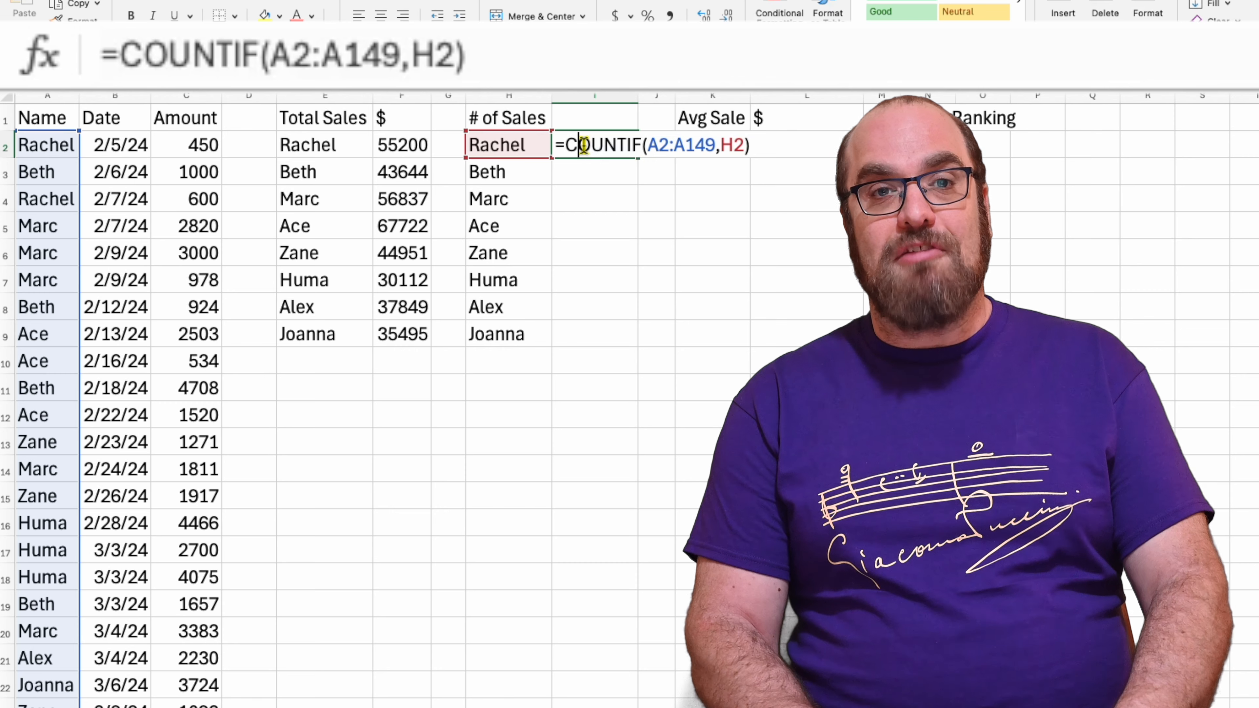
pyautogui.click(659, 145)
pyautogui.press('F4')
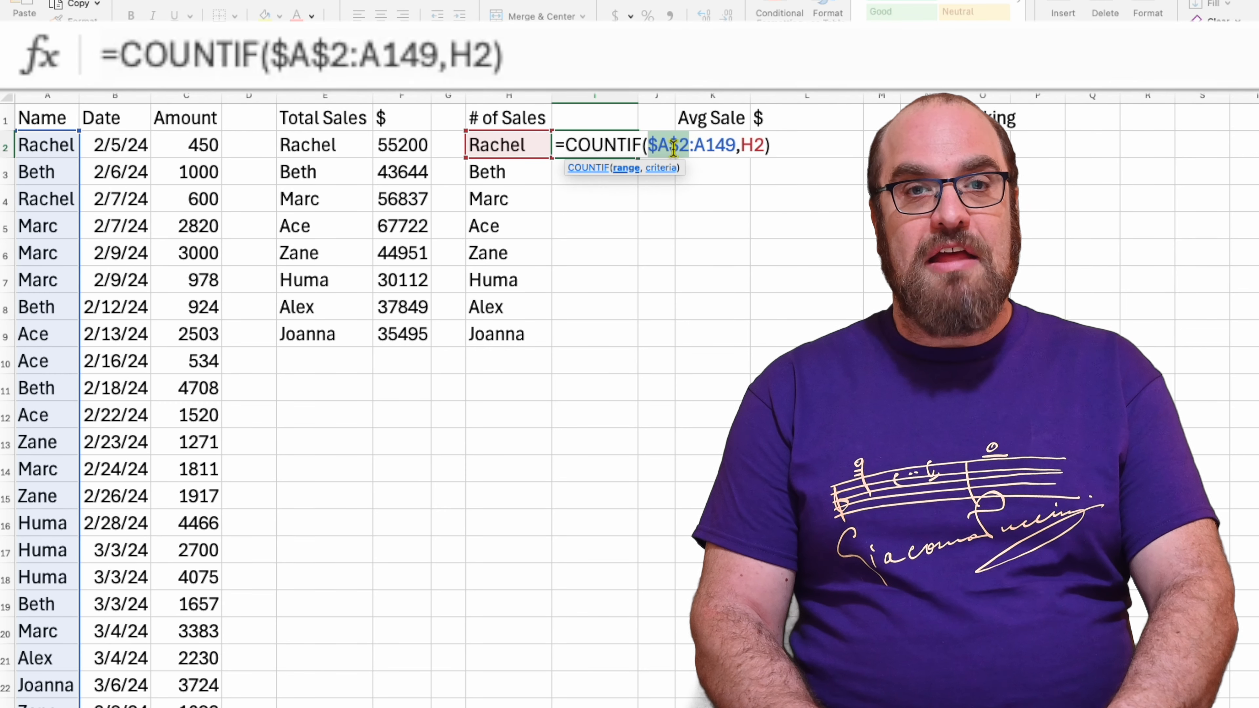
pyautogui.click(706, 147)
pyautogui.press('F4')
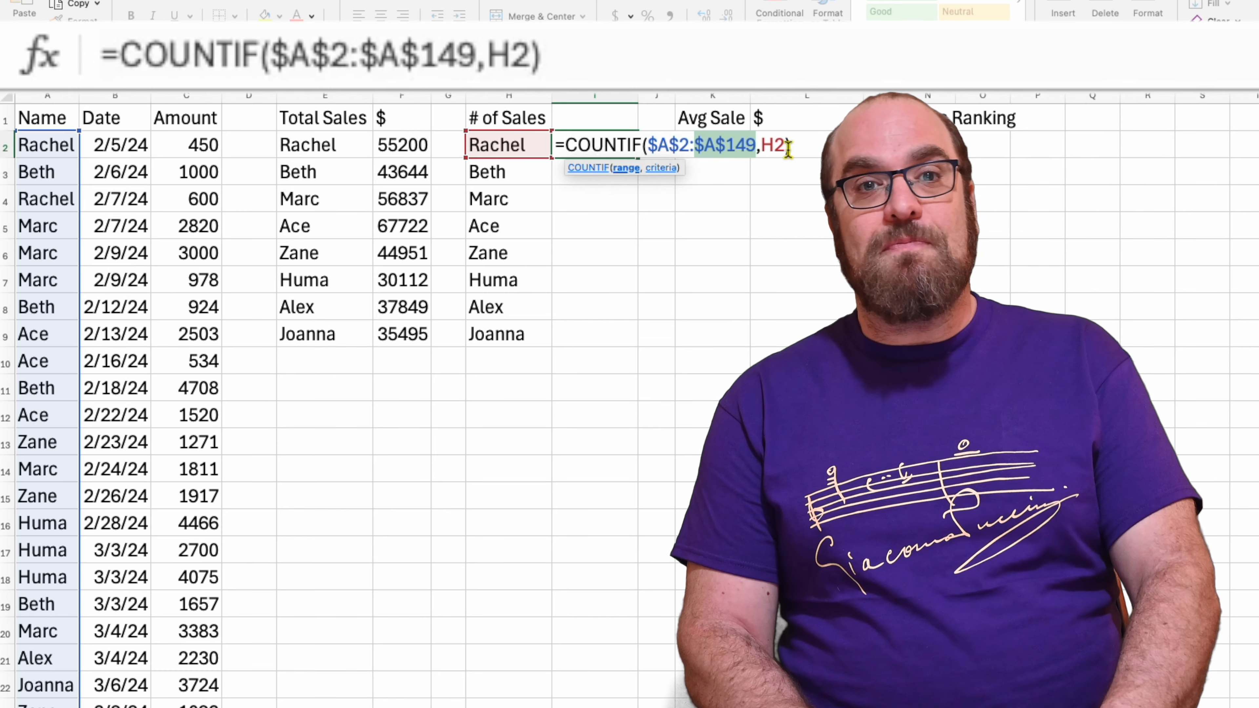
pyautogui.press('Return')
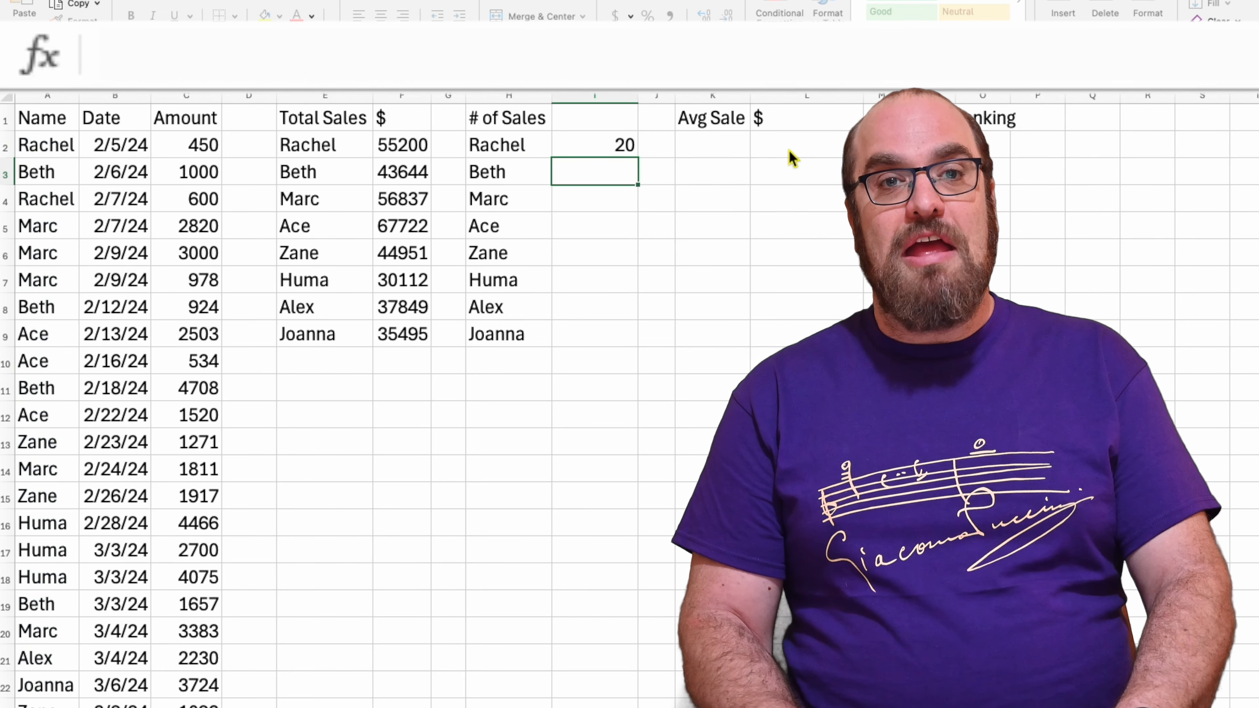
# Copy the COUNTIF formula from I2 down through I9 for the remaining salespeople
pyautogui.press('Up')
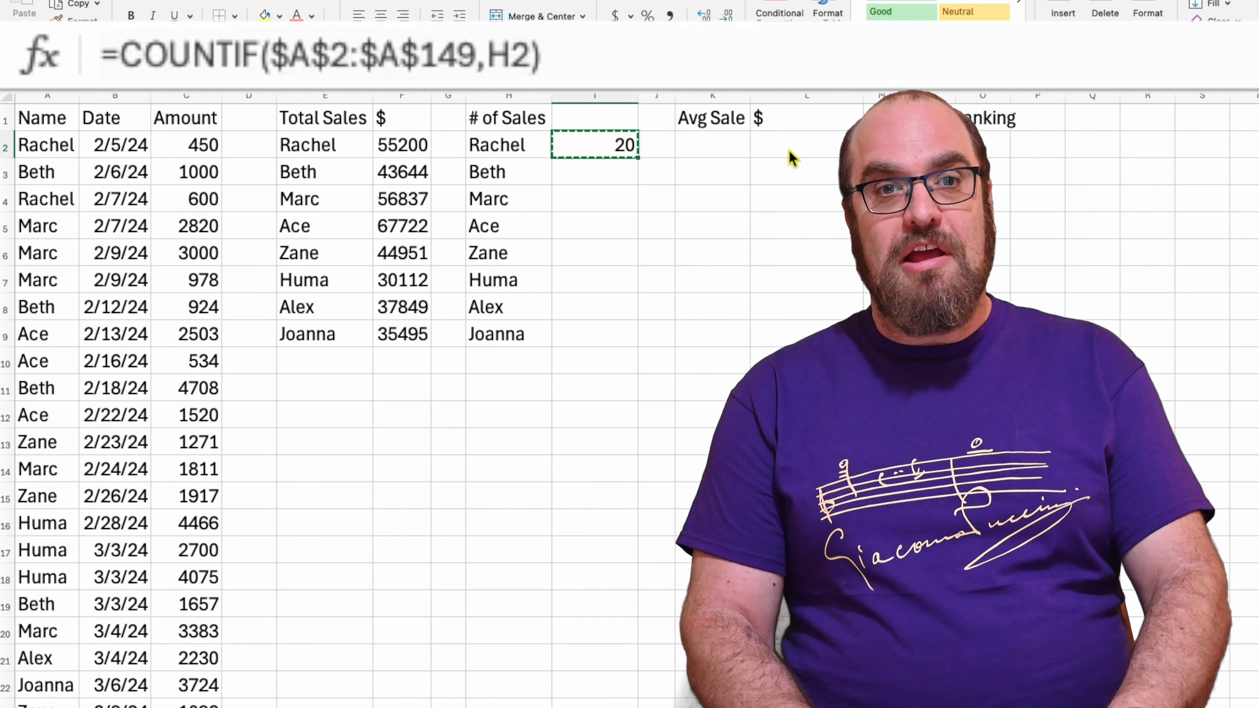
pyautogui.hotkey('ctrl', 'c')
pyautogui.hotkey('shift', 'Down')
pyautogui.hotkey('shift', 'Down')
pyautogui.hotkey('shift', 'Down')
pyautogui.hotkey('shift', 'Down')
pyautogui.hotkey('shift', 'Down')
pyautogui.hotkey('shift', 'Down')
pyautogui.hotkey('shift', 'Down')
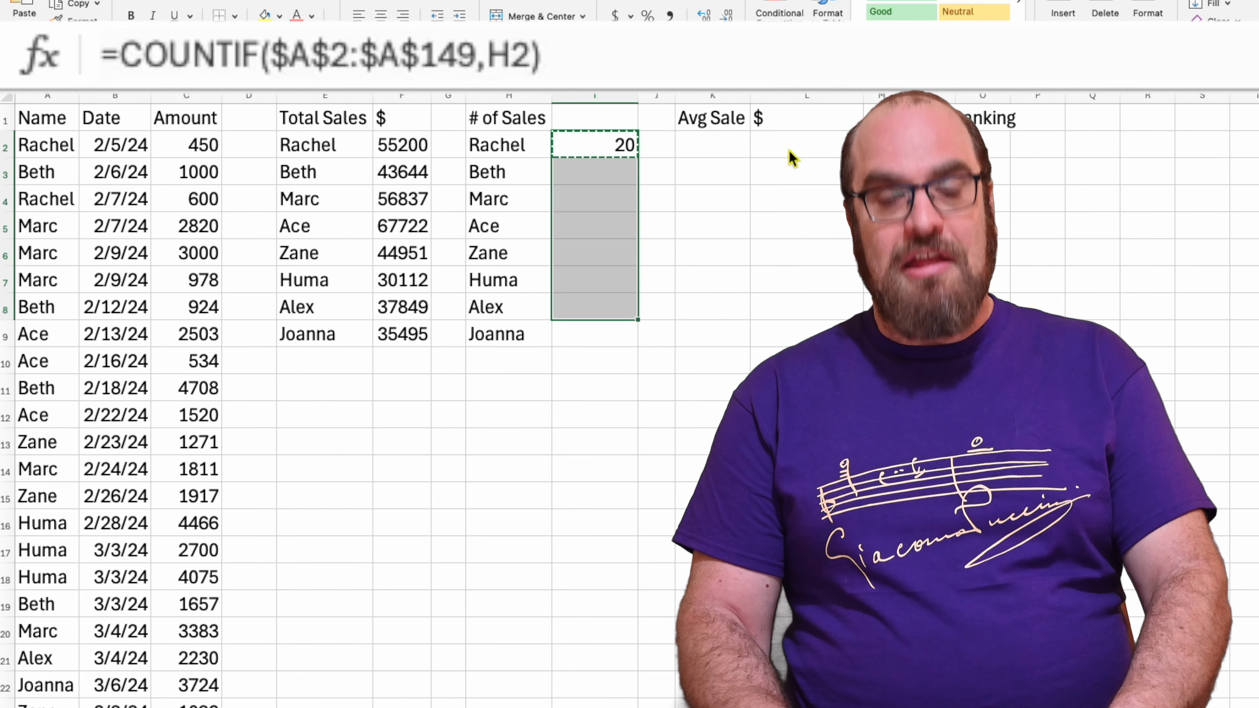
pyautogui.hotkey('ctrl', 'v')
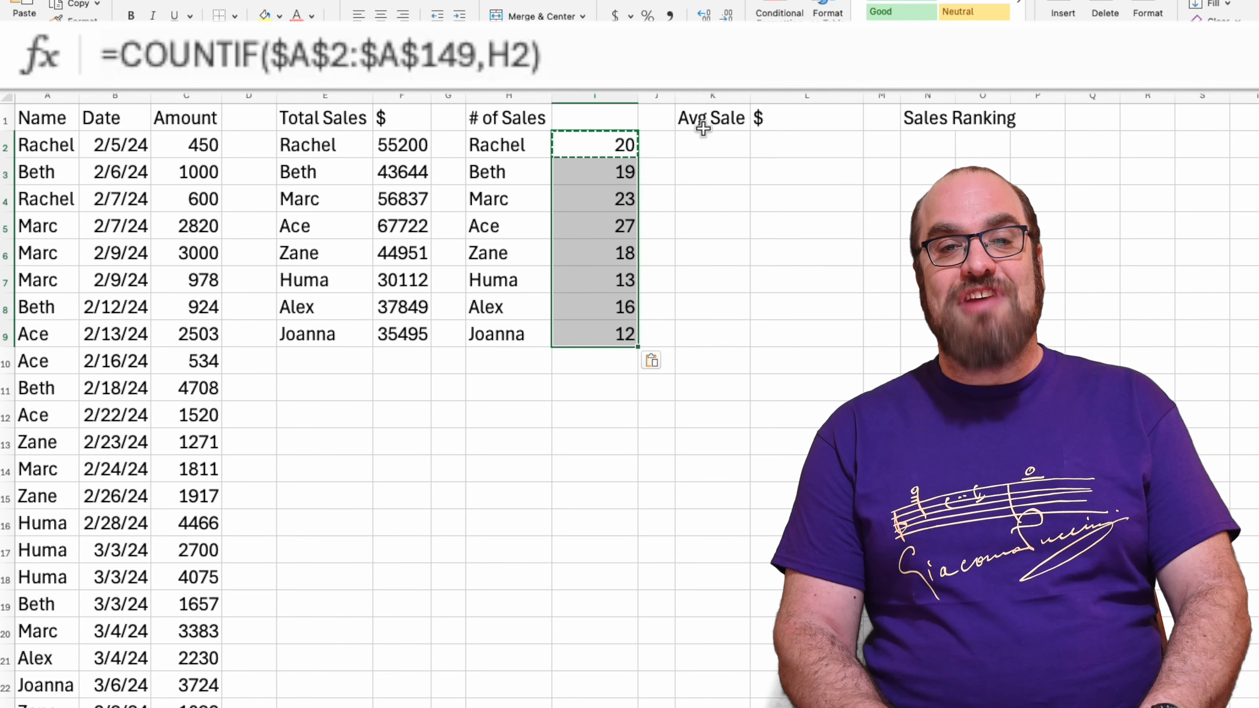
# Try to bring the salesperson's name under Avg Sale by entering =H2 in K2
pyautogui.click(705, 142)
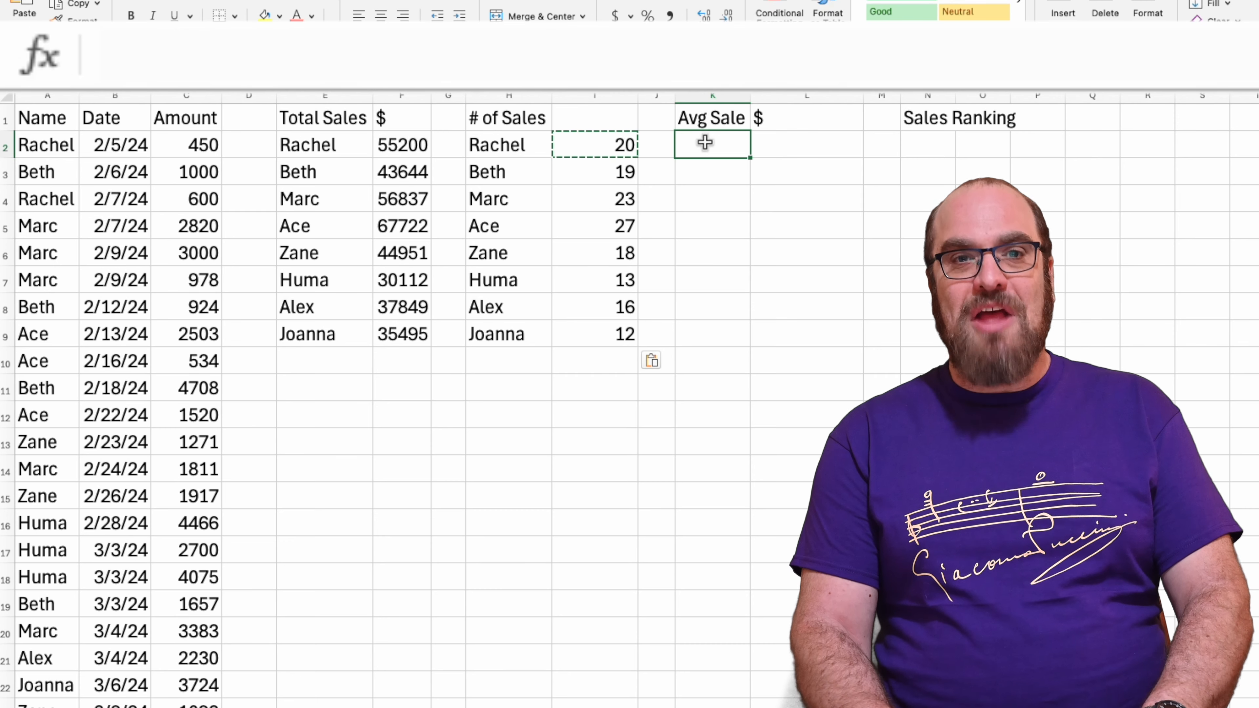
pyautogui.write('=')
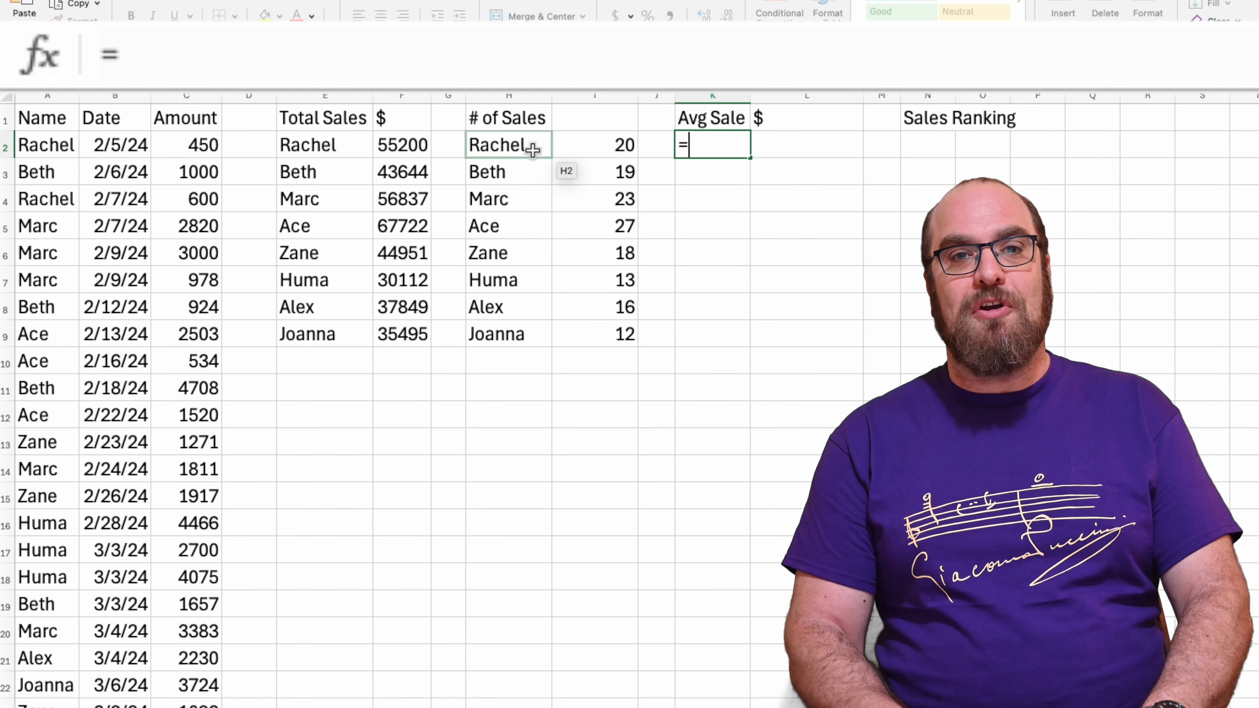
pyautogui.click(533, 150)
pyautogui.press('Return')
pyautogui.press('Up')
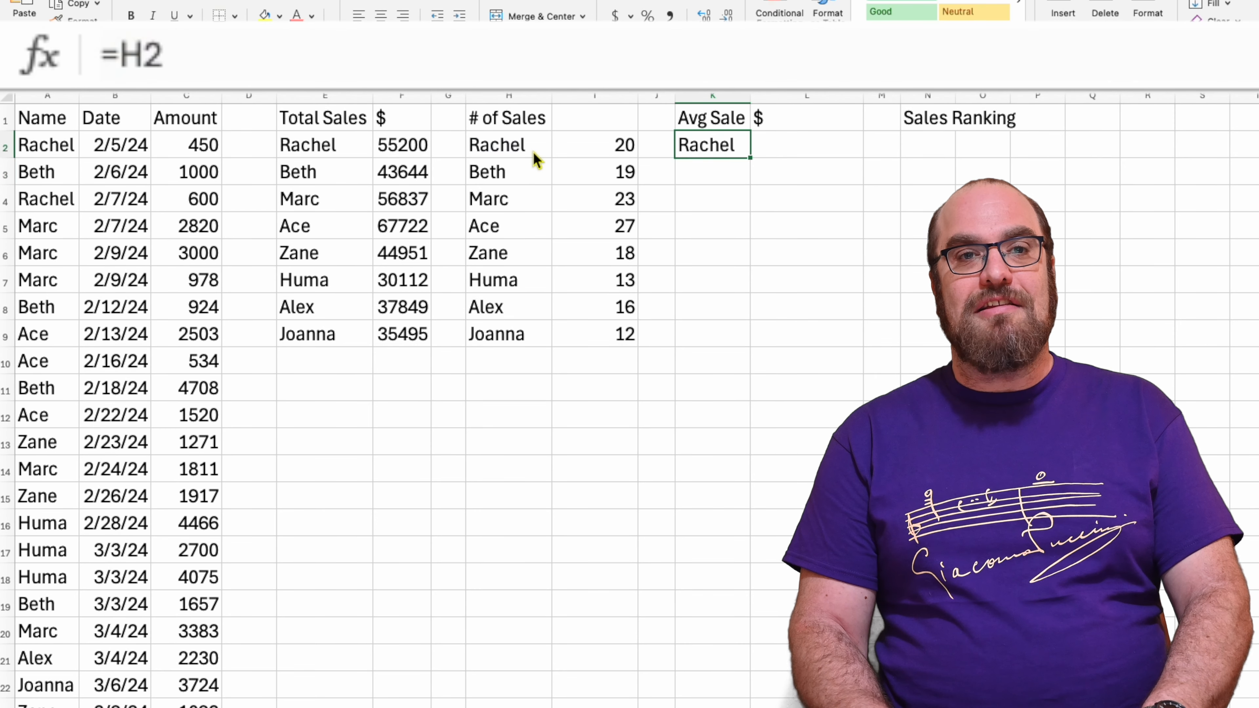
# Reference the whole spilled salesperson list under Avg Sale by entering =H2# in K2
pyautogui.write('=')
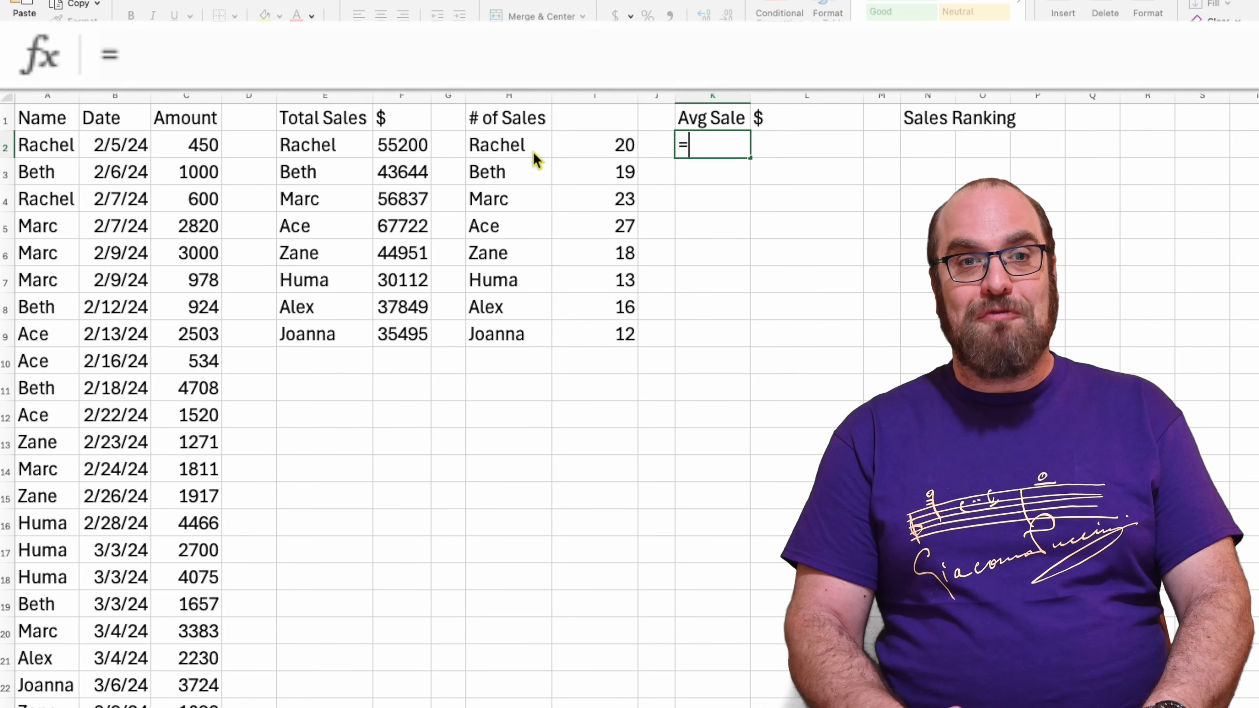
pyautogui.click(513, 153)
pyautogui.moveTo(514, 152); pyautogui.dragTo(515, 334)
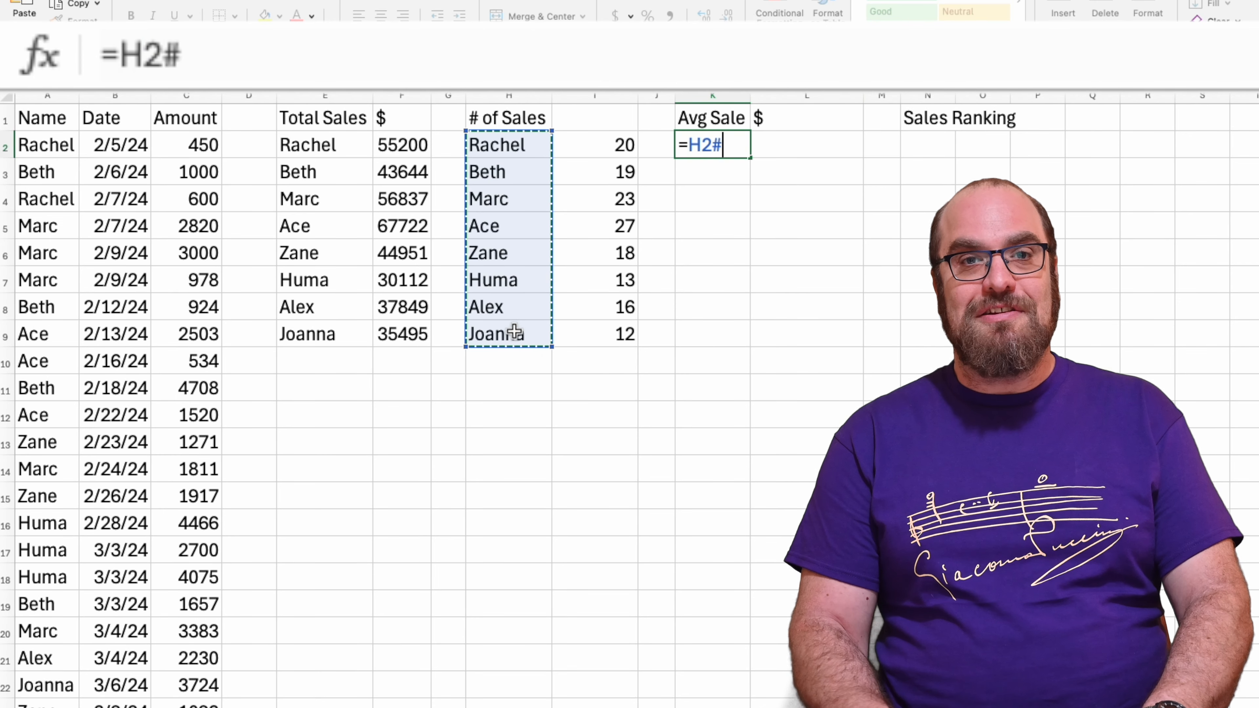
pyautogui.press('Return')
pyautogui.press('Up')
# Begin an AVERAGEIF formula in L2 with the names in A2:A149 as its range
pyautogui.press('Right')
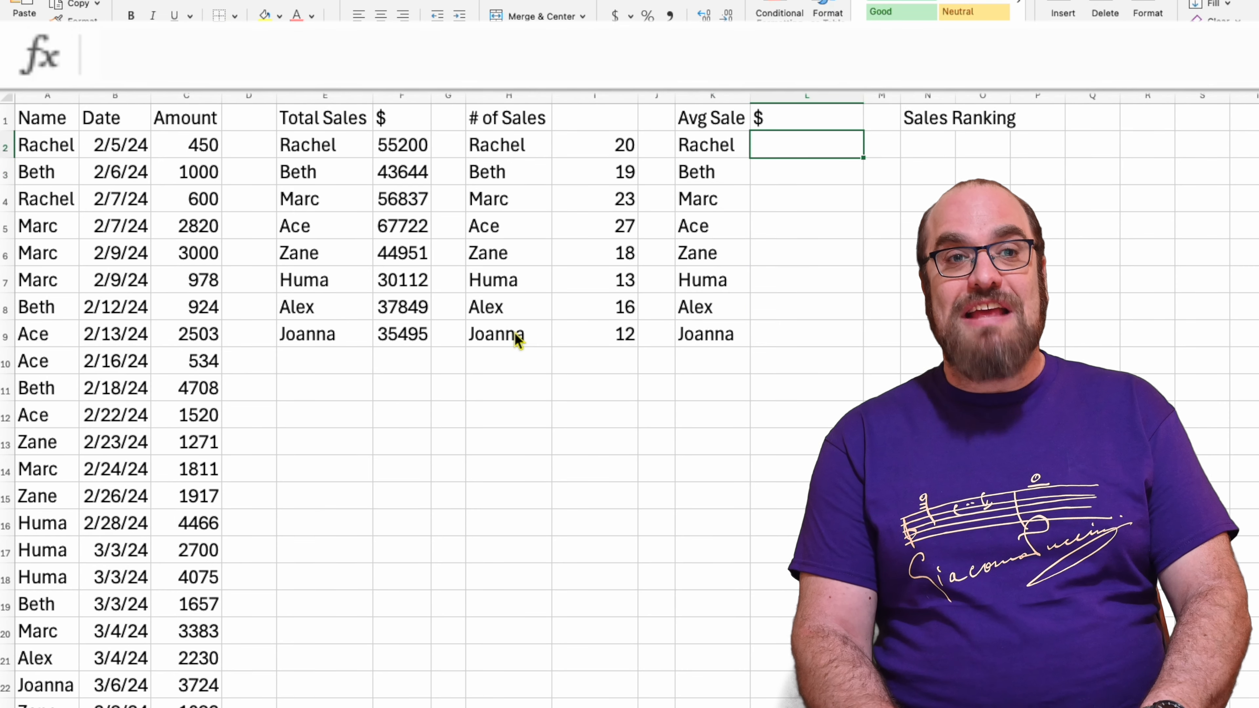
pyautogui.write('=')
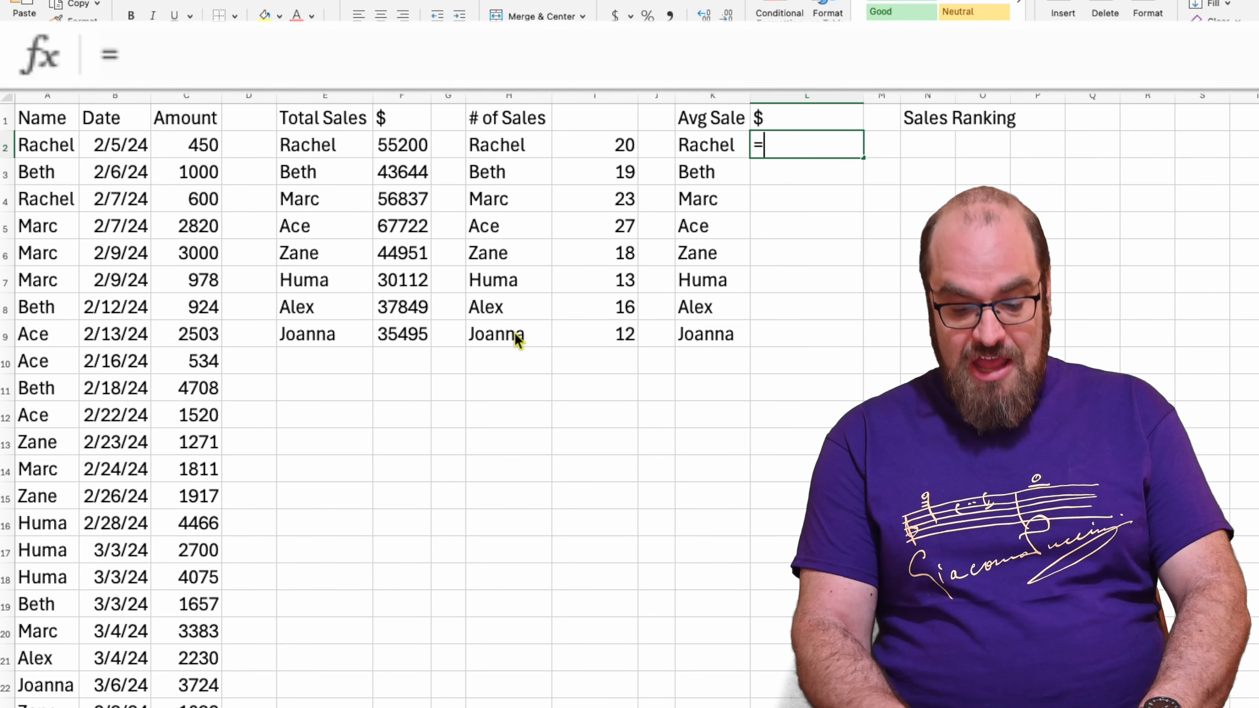
pyautogui.write('averageif(')
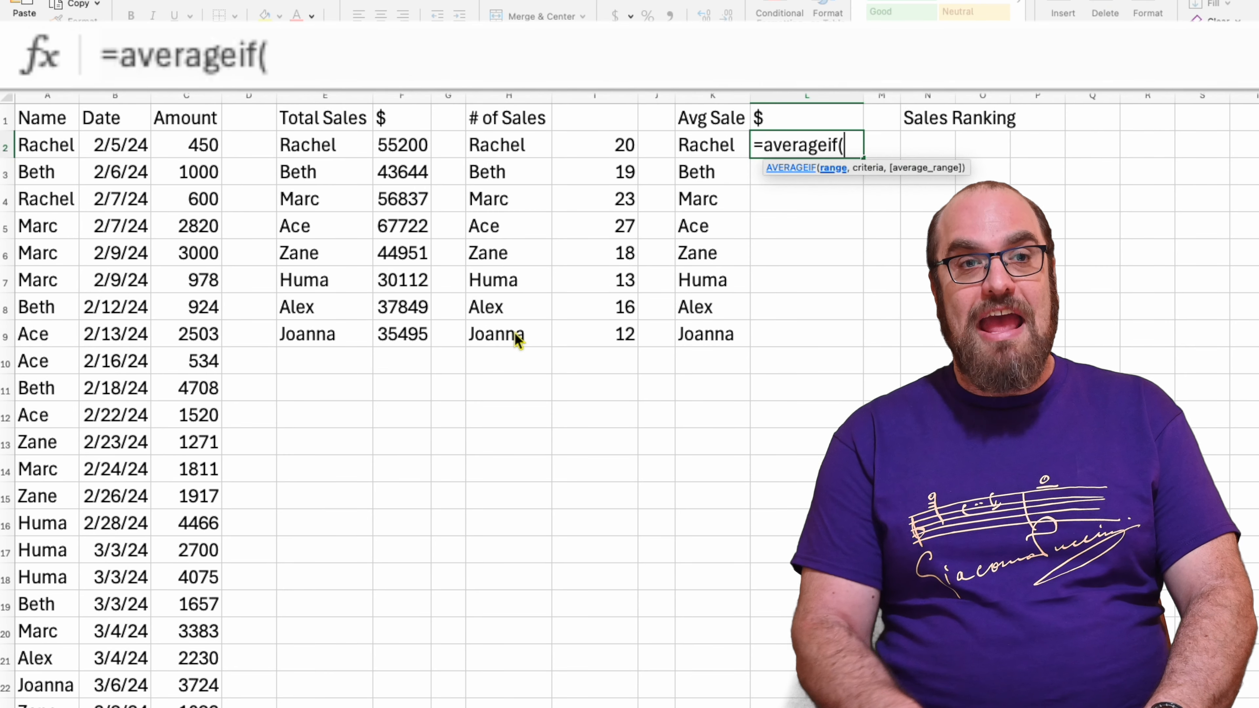
pyautogui.click(66, 150)
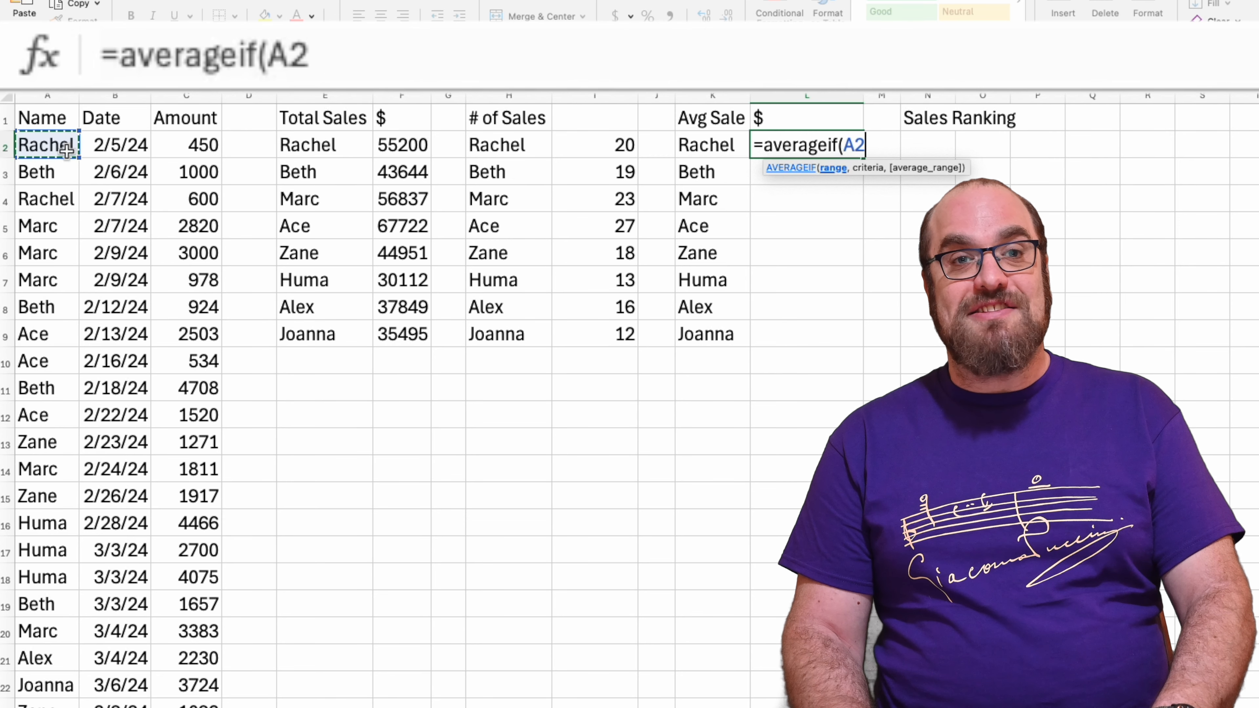
pyautogui.hotkey('ctrl', 'shift', 'Down')
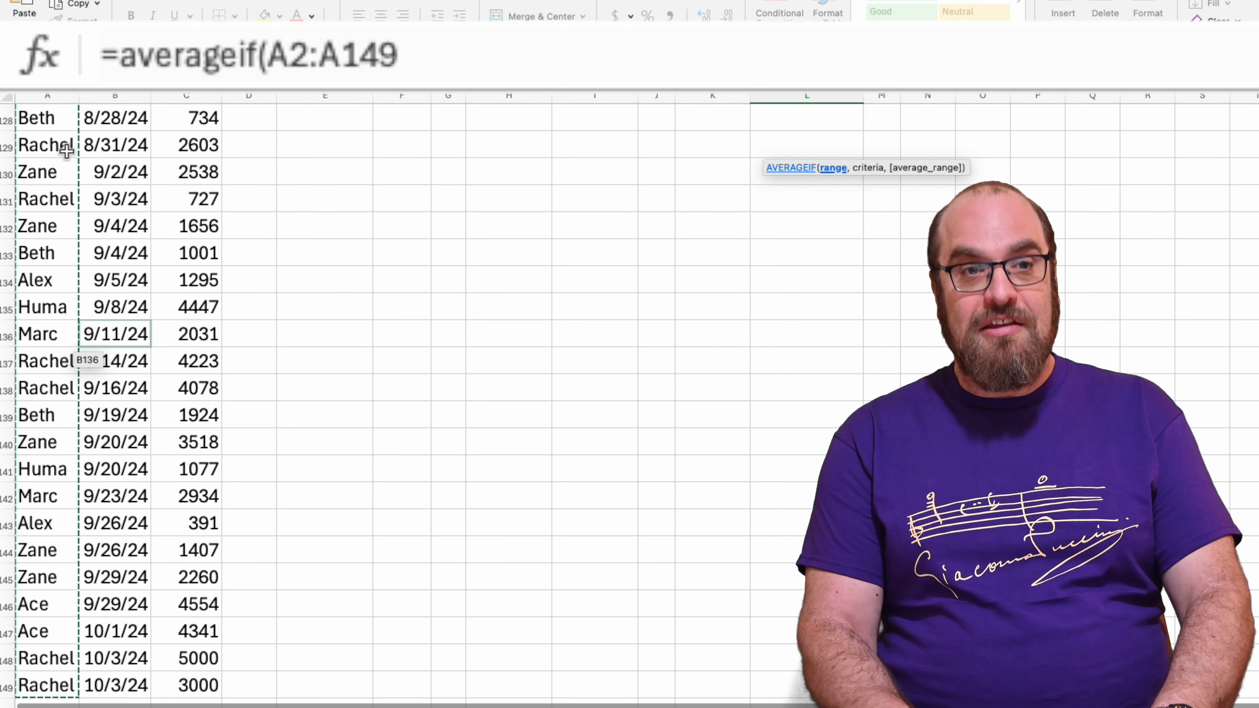
pyautogui.write(',')
# Complete L2's AVERAGEIF with K2 as the criterion and C2:C149 as the average range, giving =AVERAGEIF(A2:A149,K2,C2:C149)
pyautogui.scroll(20, 303, 204)
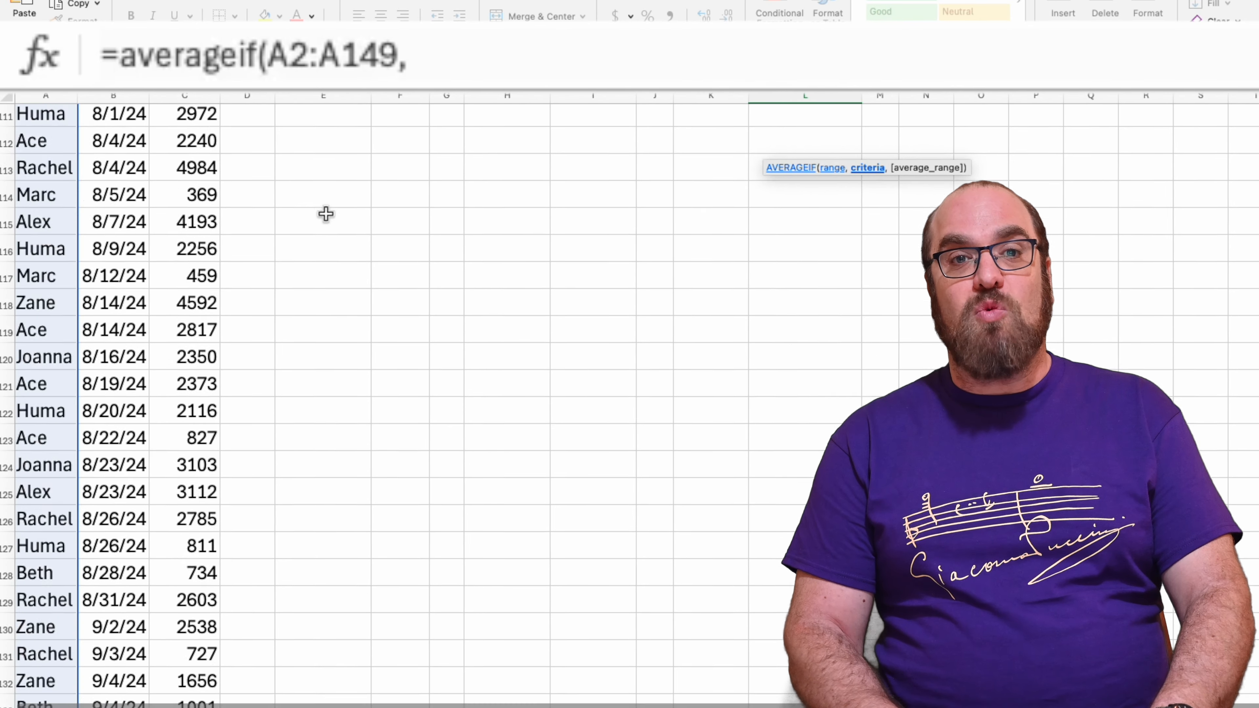
pyautogui.hscroll(1, 325, 214)
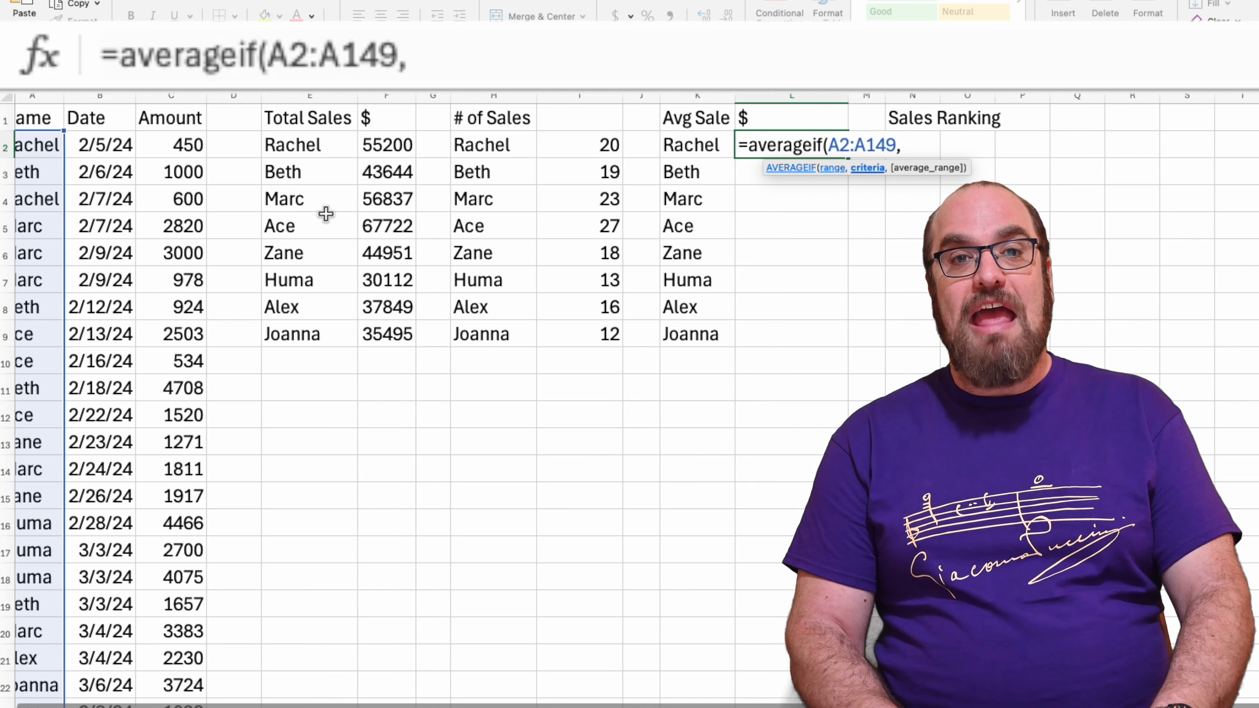
pyautogui.click(665, 155)
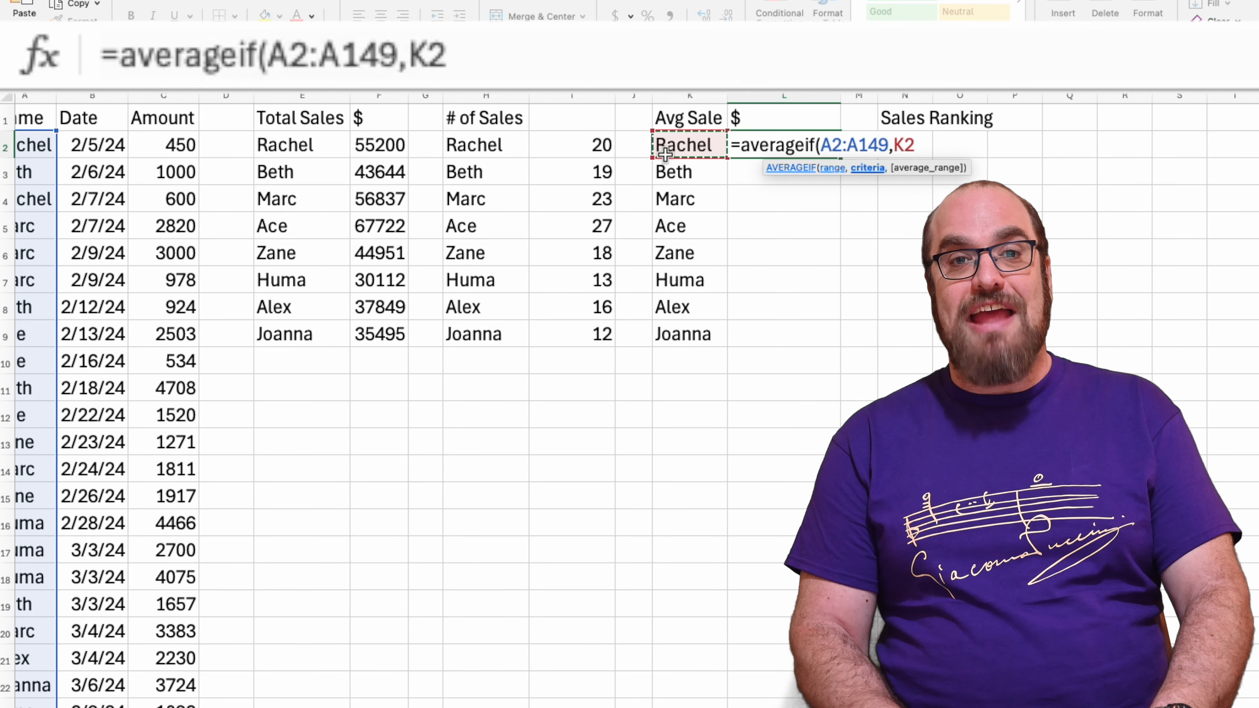
pyautogui.write(',')
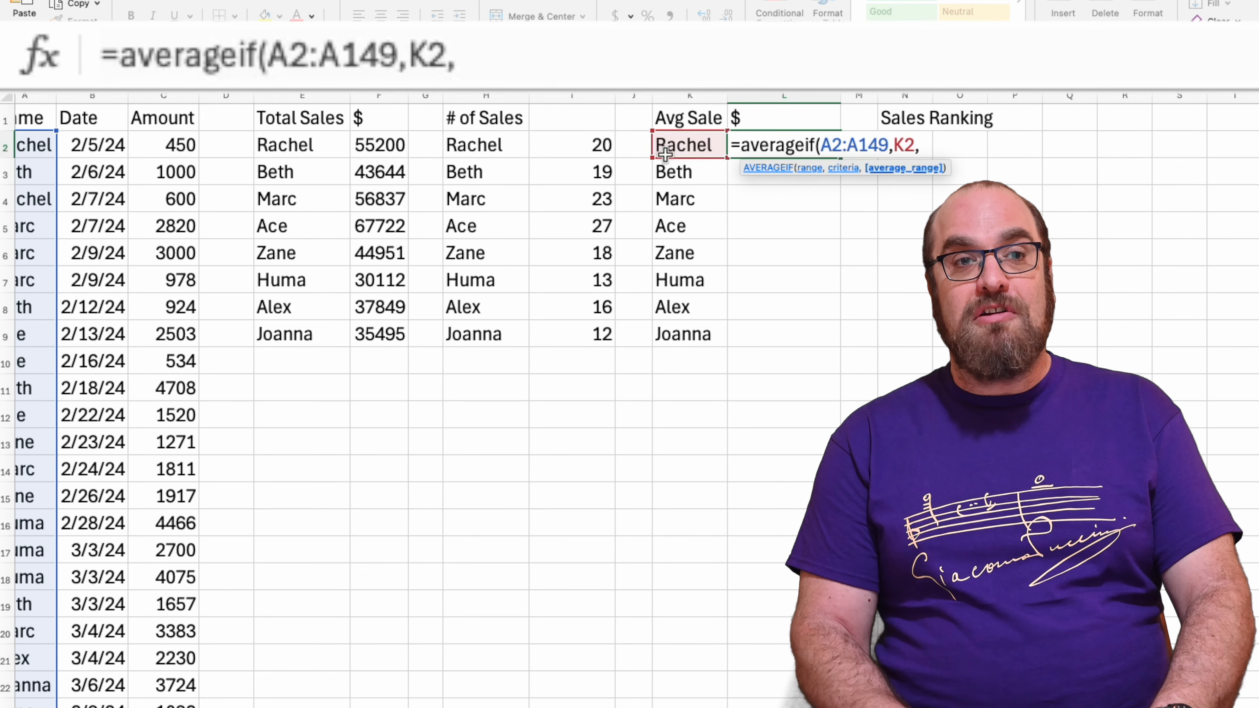
pyautogui.hscroll(1, 337, 157)
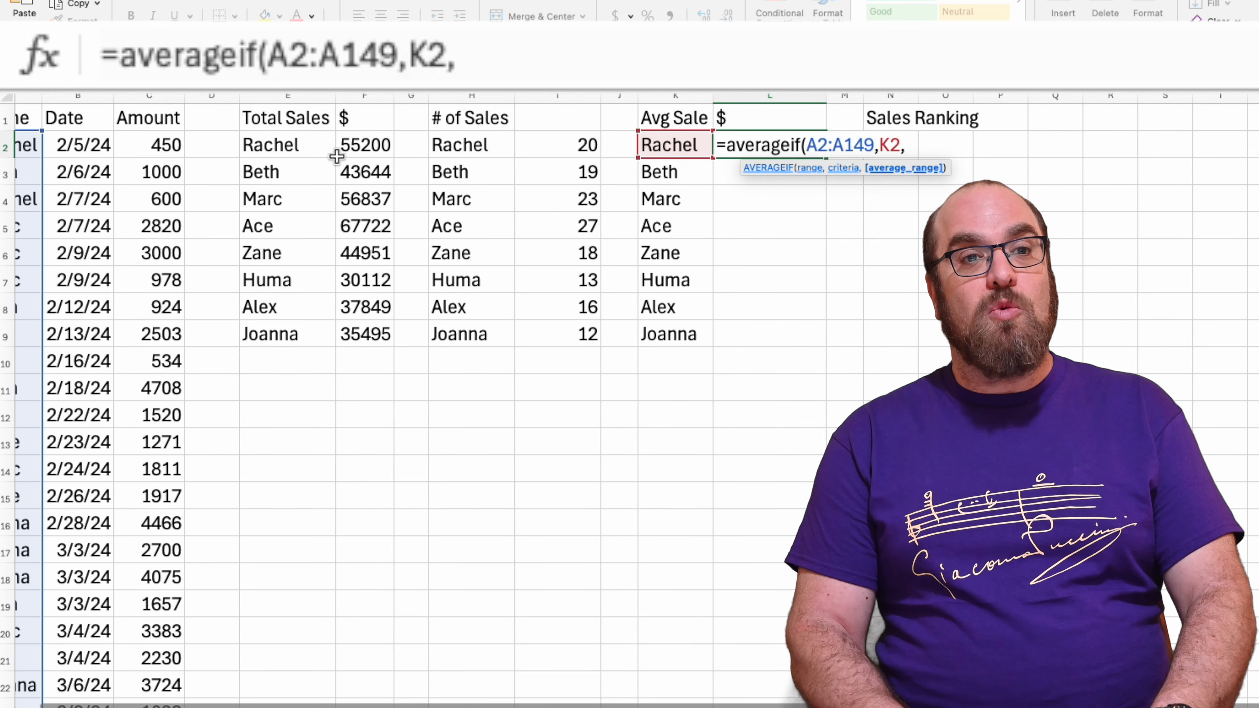
pyautogui.click(152, 143)
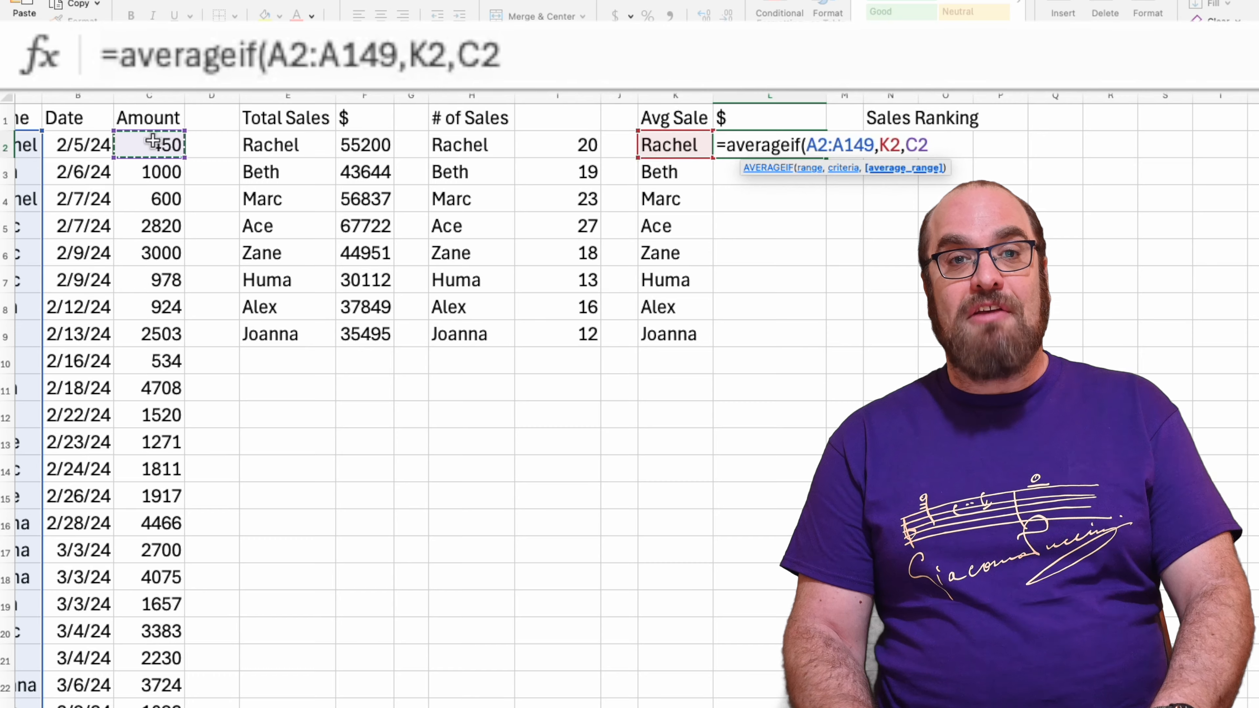
pyautogui.hotkey('ctrl', 'shift', 'Down')
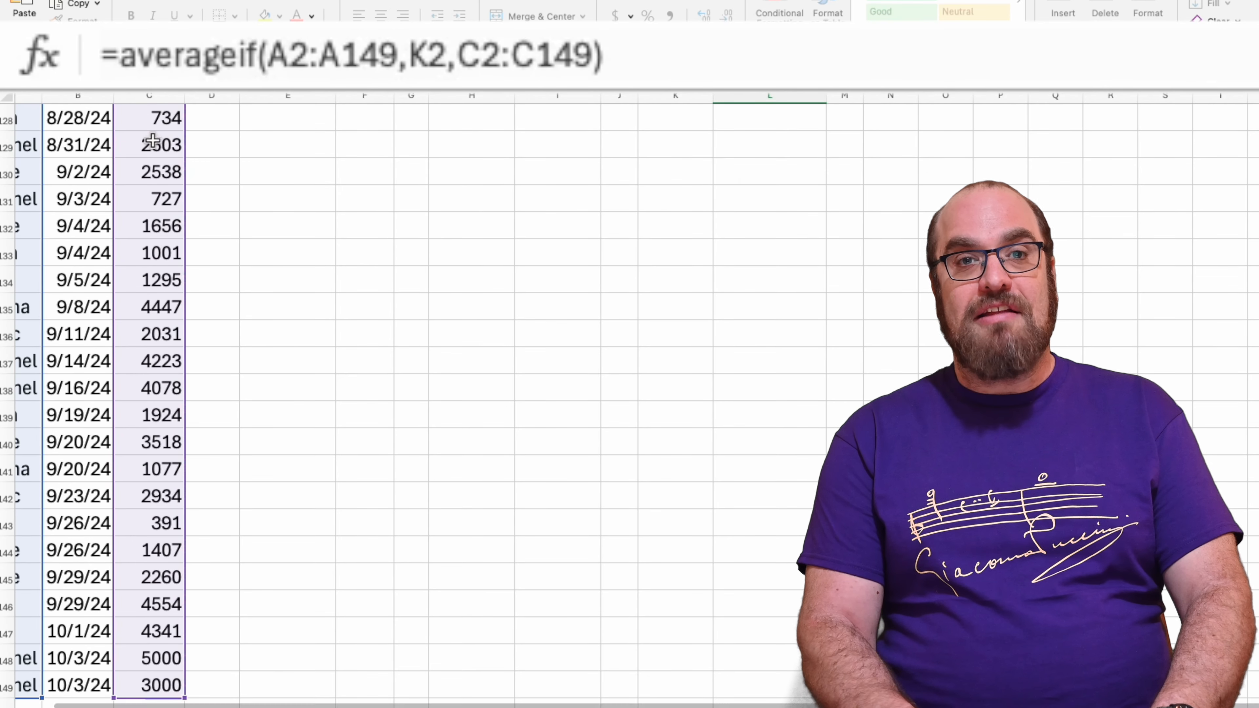
pyautogui.press('Return')
pyautogui.scroll(2, 289, 242)
pyautogui.hscroll(2, 290, 243)
pyautogui.hscroll(1, 290, 243)
# Make both ranges in L2's formula absolute, giving =AVERAGEIF($A$2:$A$149,K2,$C$2:$C$149)
pyautogui.click(677, 147)
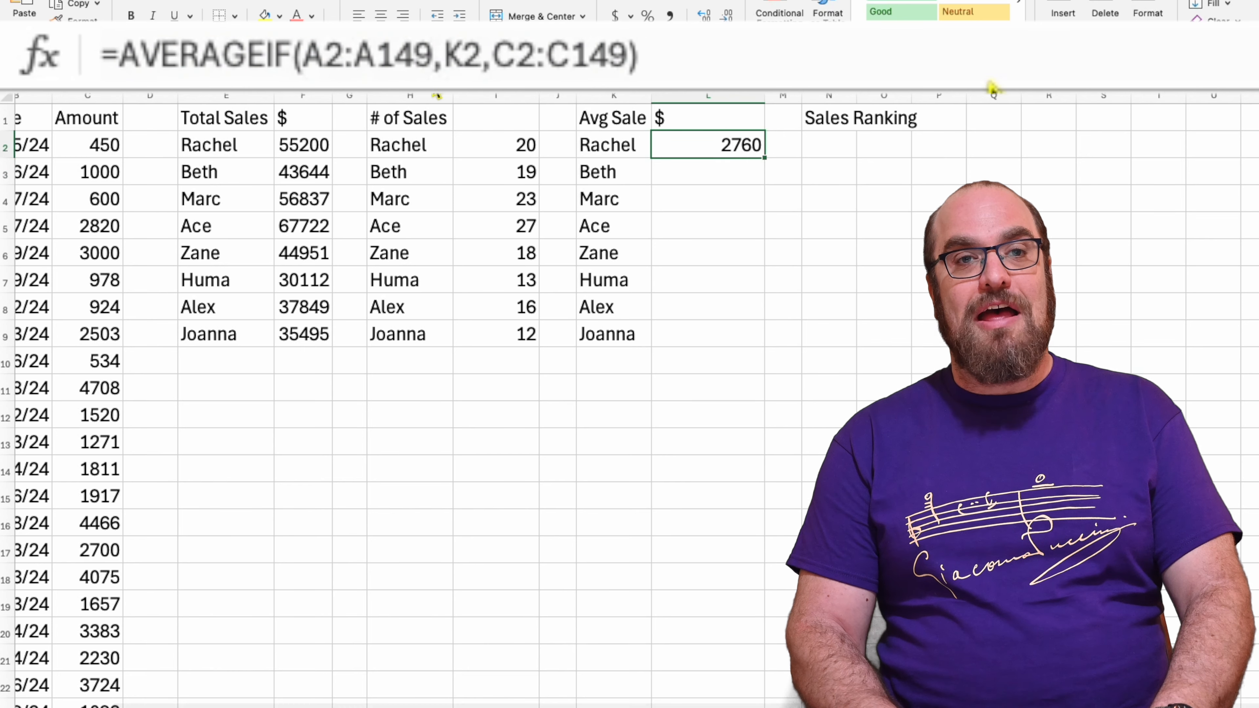
pyautogui.doubleClick(714, 147)
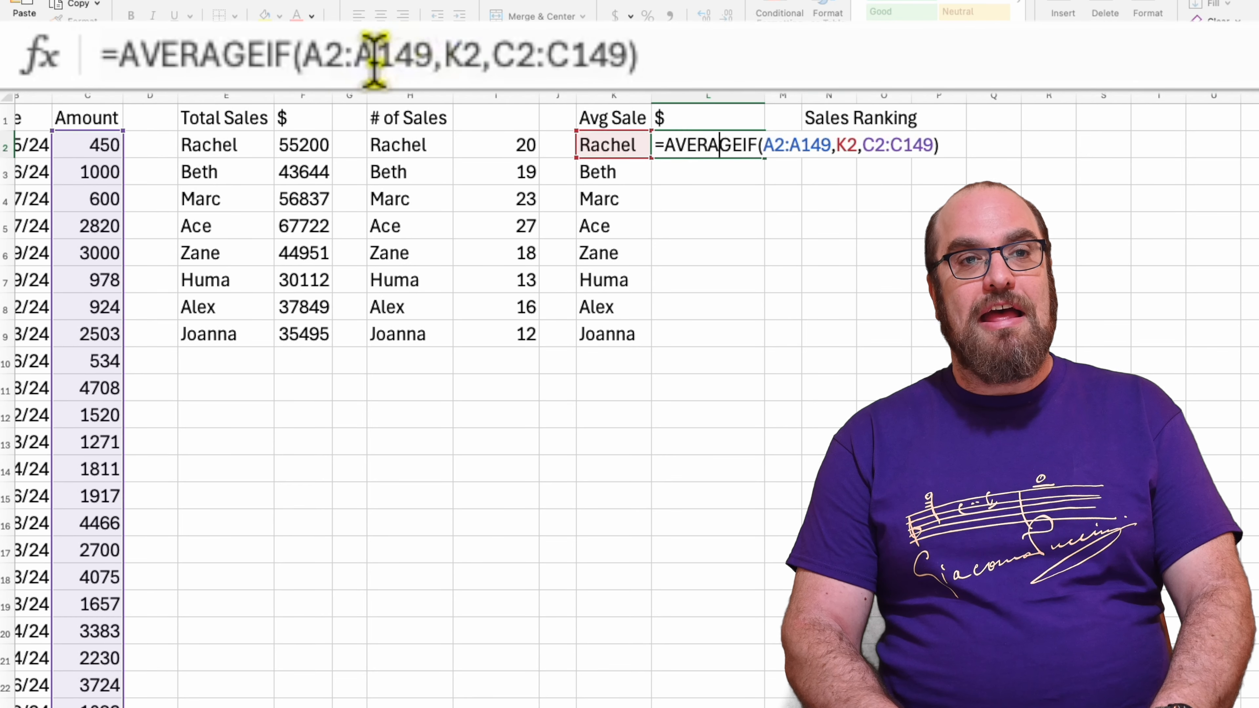
pyautogui.click(331, 58)
pyautogui.press('F4')
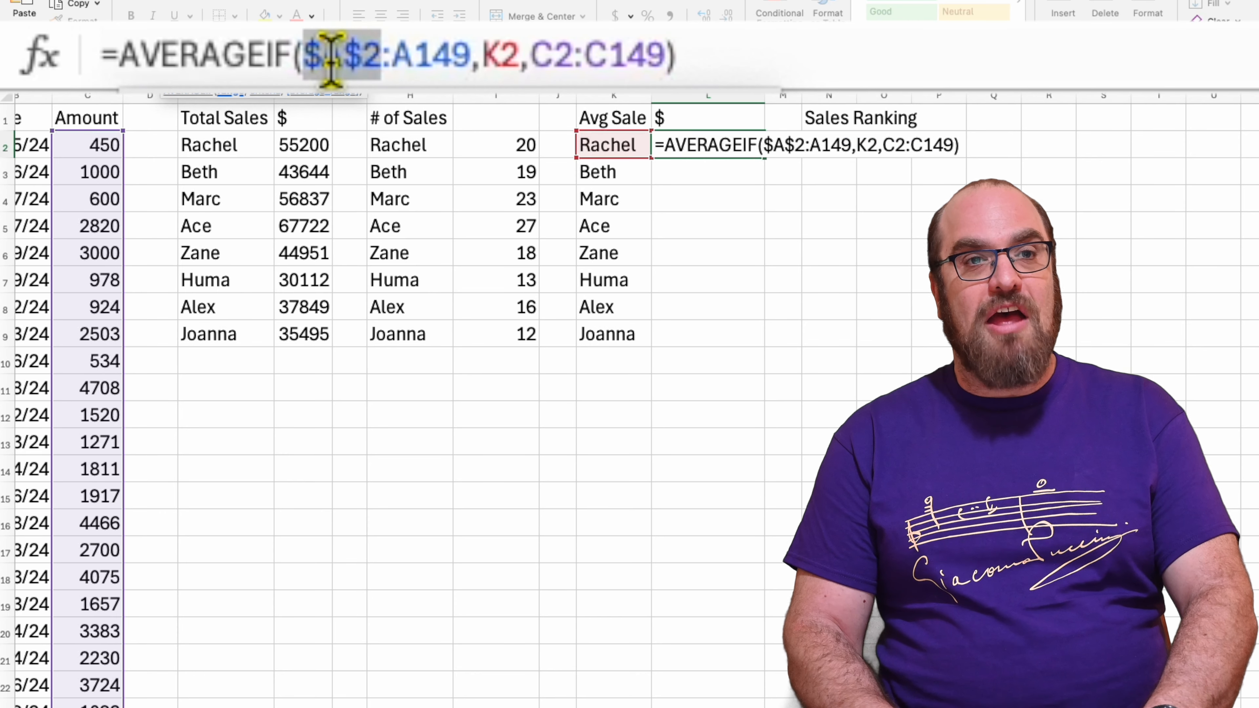
pyautogui.click(407, 55)
pyautogui.press('F4')
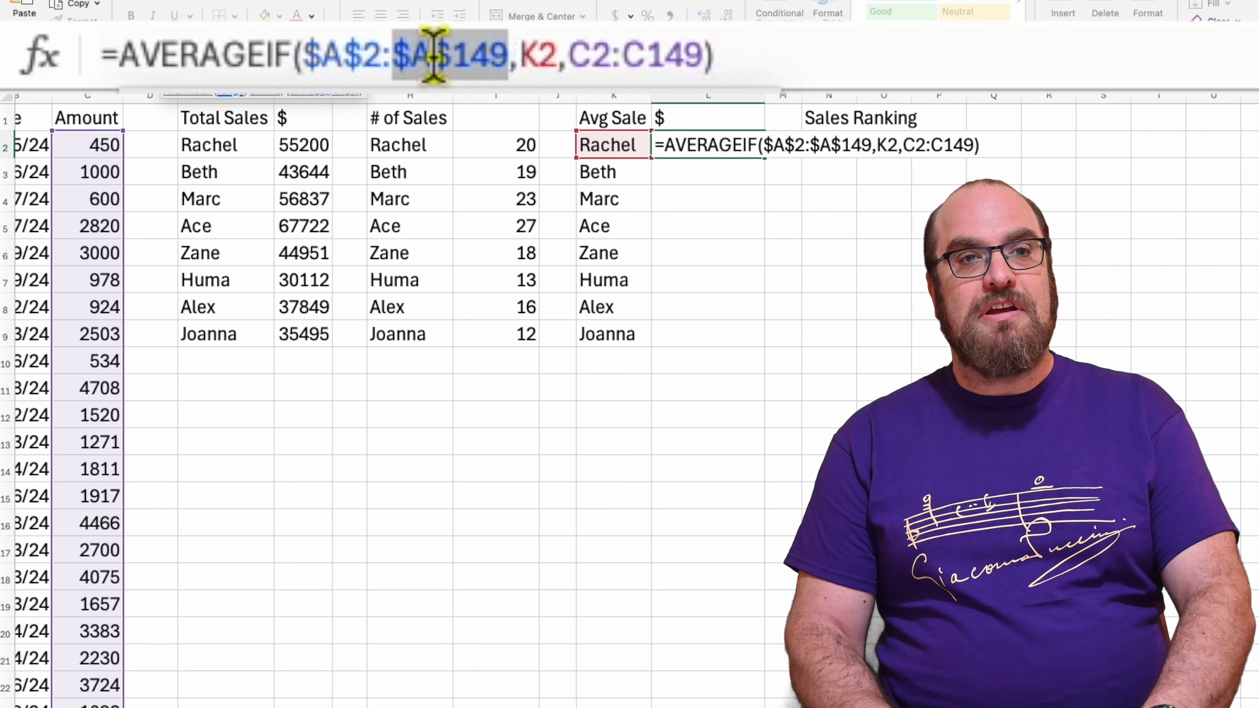
pyautogui.click(594, 55)
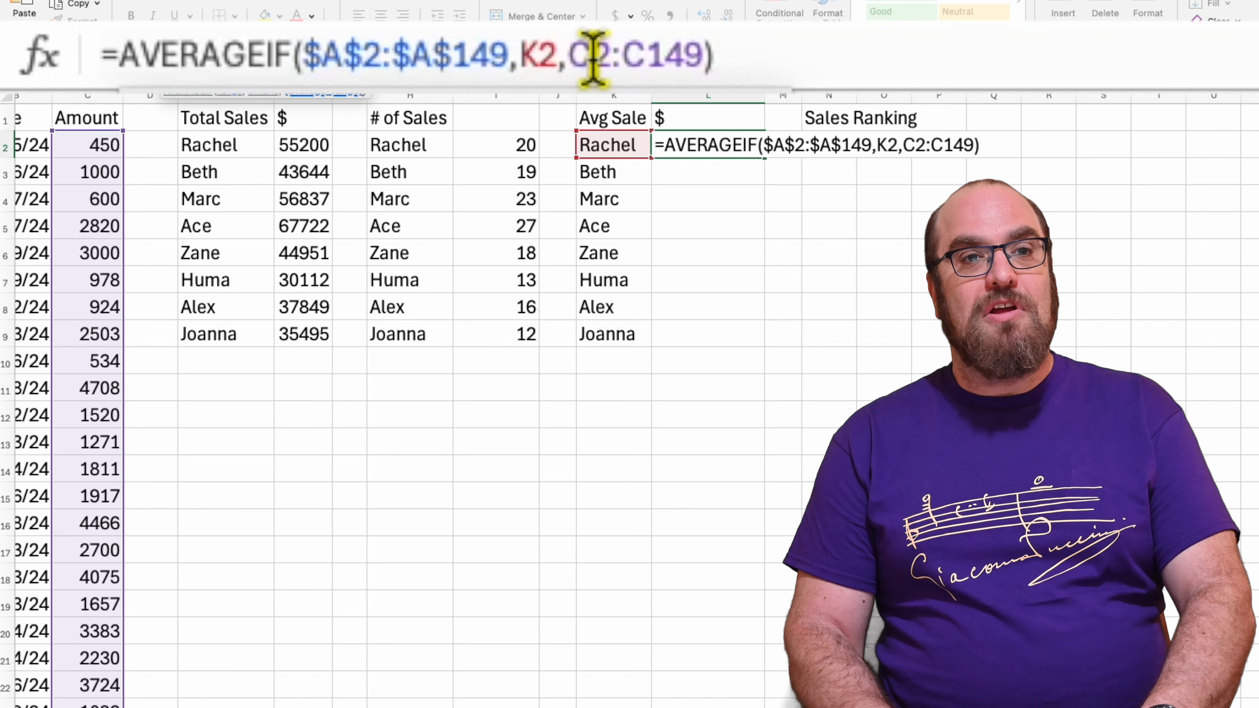
pyautogui.press('F4')
pyautogui.click(710, 56)
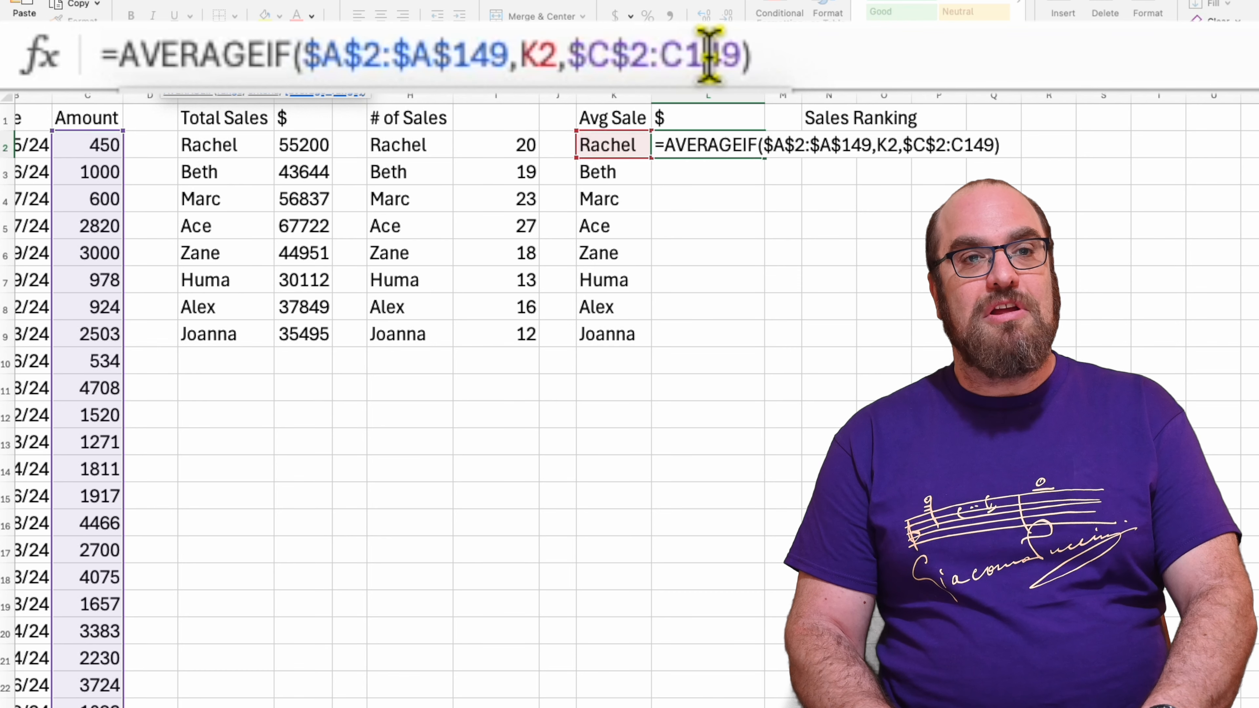
pyautogui.press('F4')
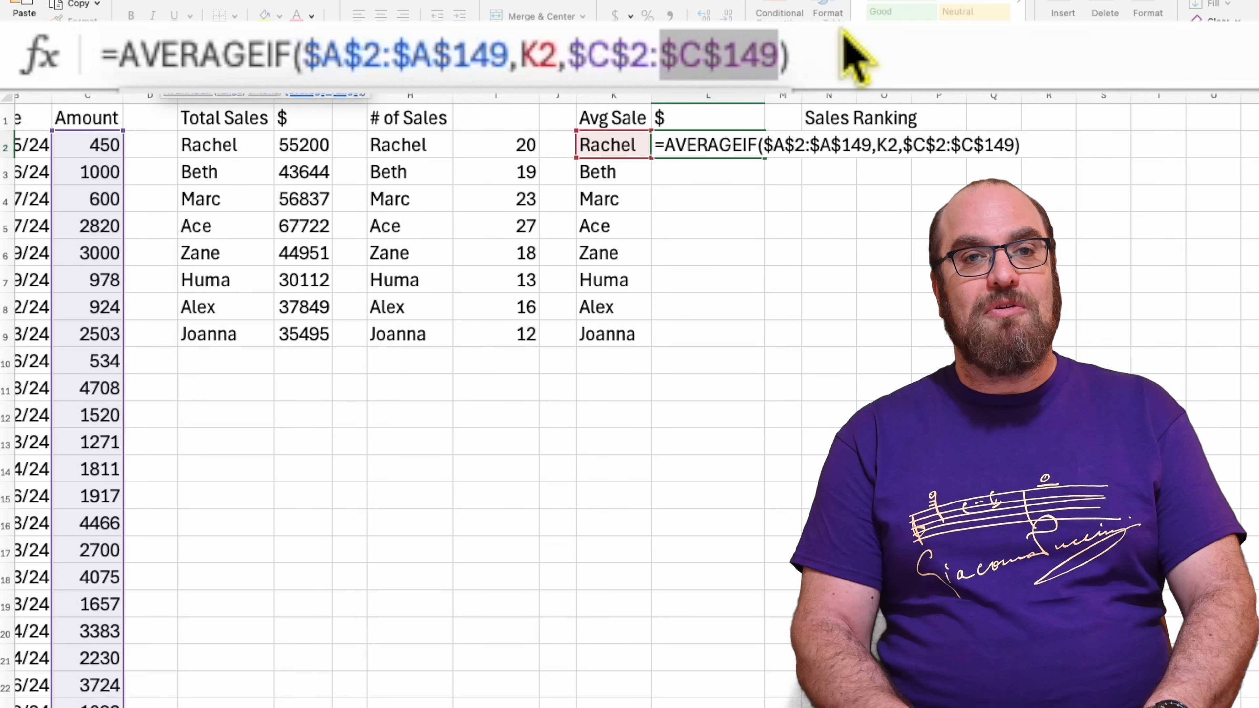
pyautogui.press('Return')
# Copy the AVERAGEIF formula from L2 down through L9 for the remaining salespeople
pyautogui.click(712, 151)
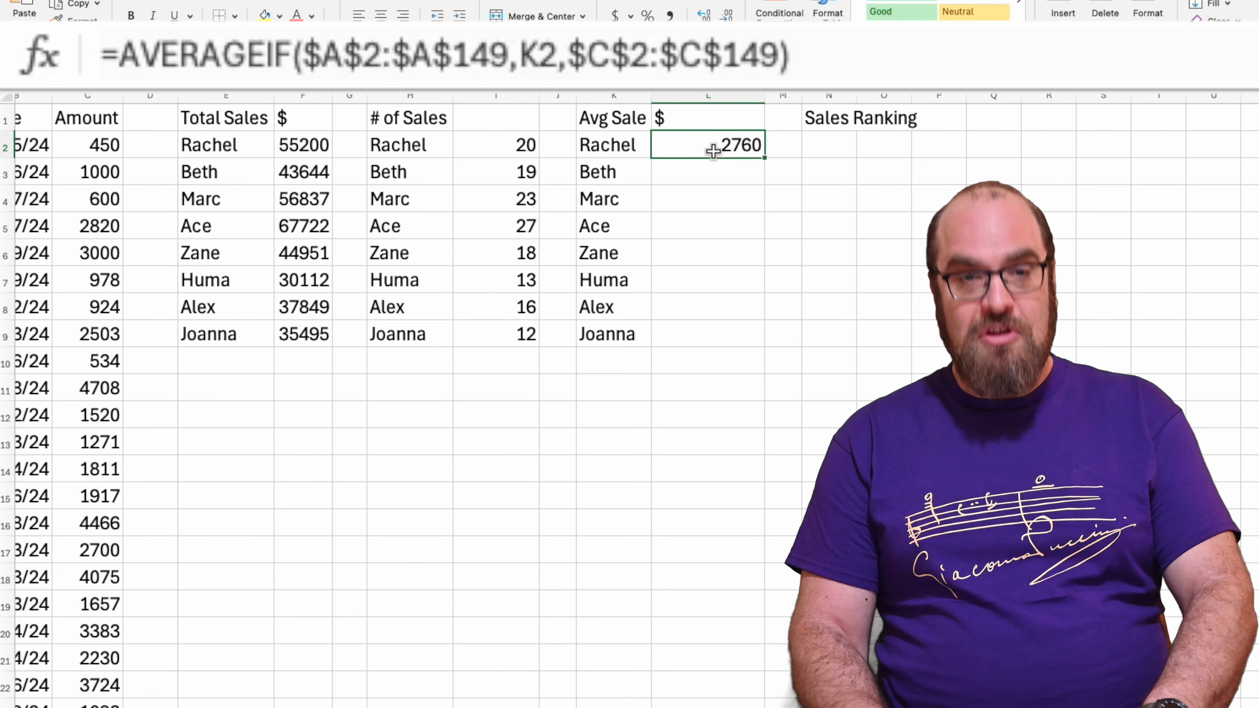
pyautogui.hotkey('shift', 'Down')
pyautogui.hotkey('shift', 'Down')
pyautogui.hotkey('shift', 'Down')
pyautogui.hotkey('shift', 'Down')
pyautogui.hotkey('shift', 'Down')
pyautogui.hotkey('shift', 'Down')
pyautogui.hotkey('shift', 'Down')
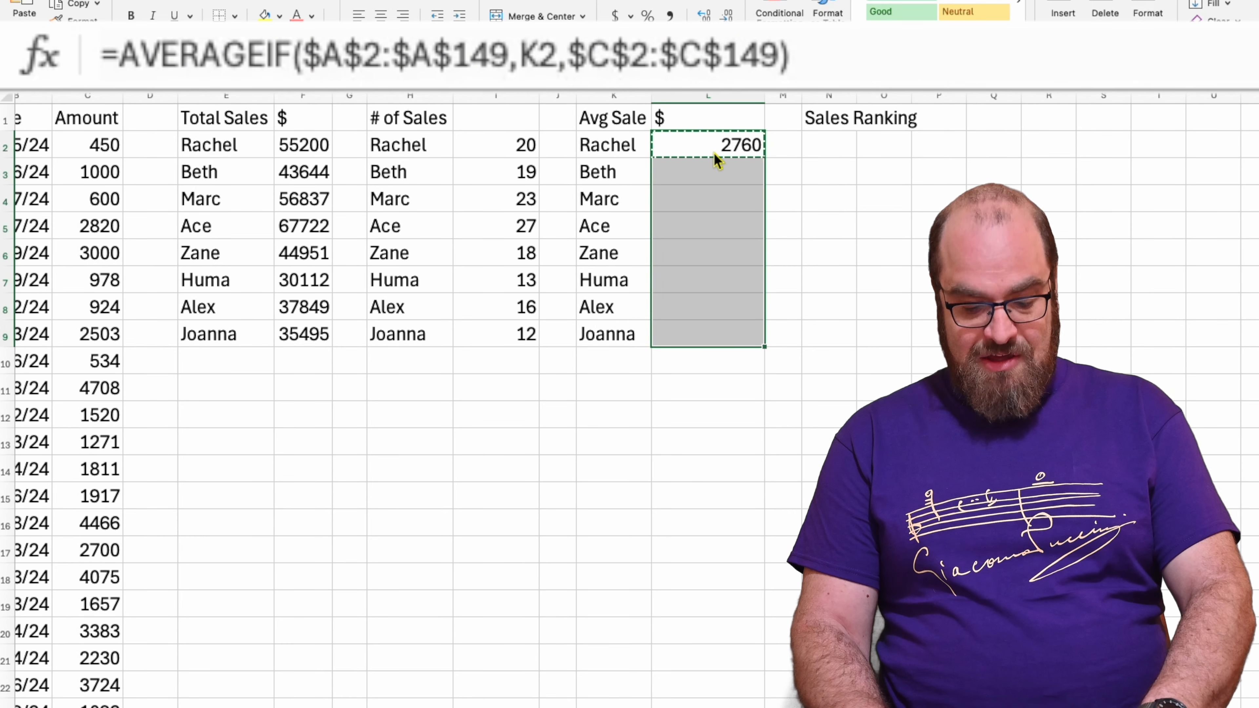
pyautogui.hotkey('ctrl', 'v')
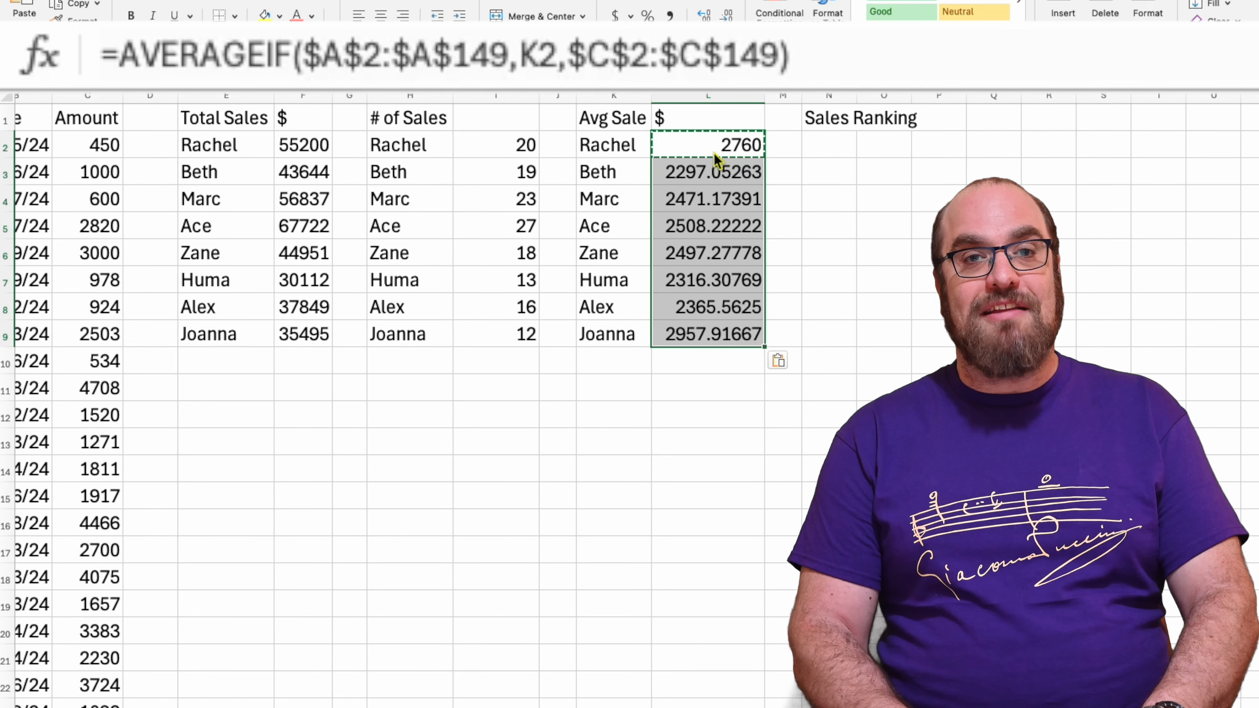
pyautogui.hscroll(-3, 714, 154)
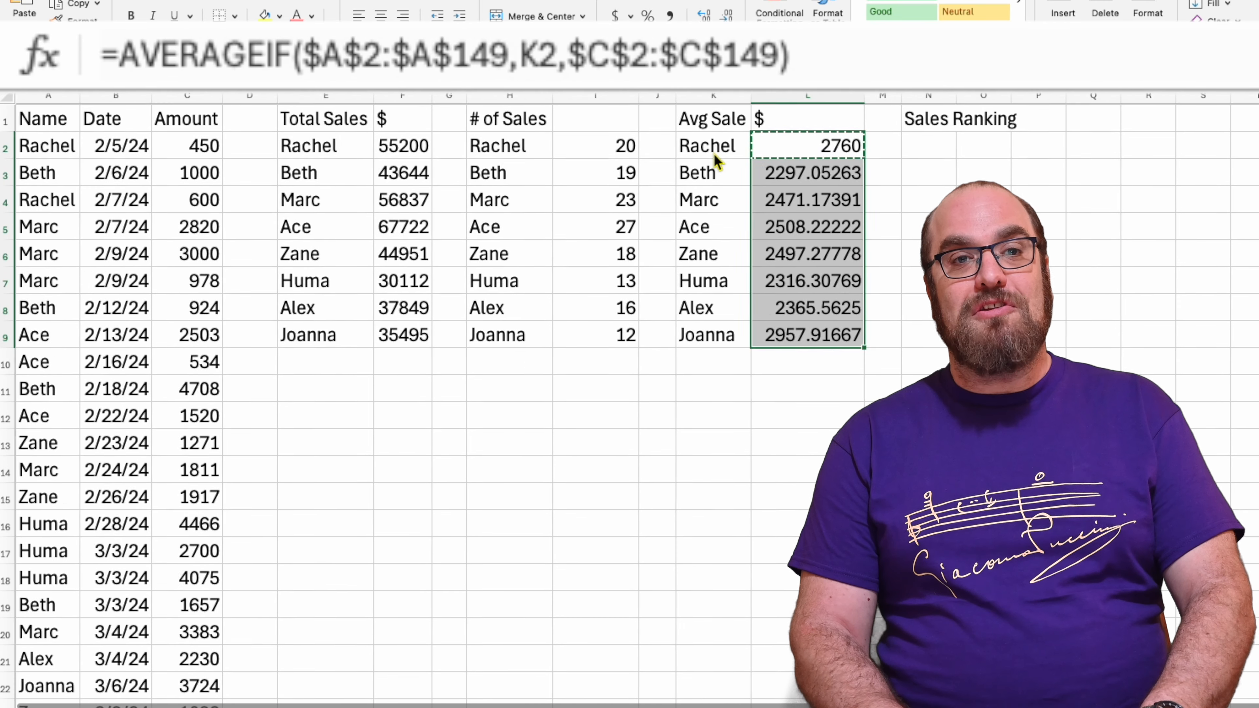
pyautogui.hscroll(2, 713, 153)
pyautogui.hscroll(-2, 714, 153)
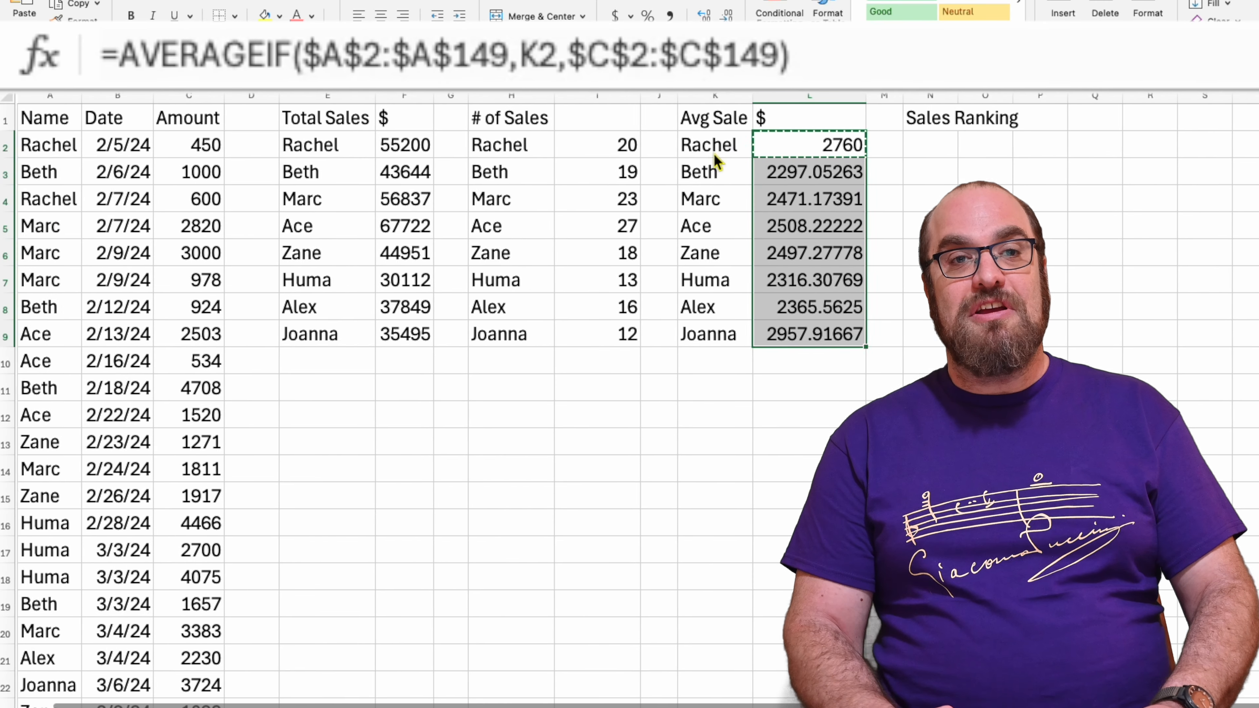